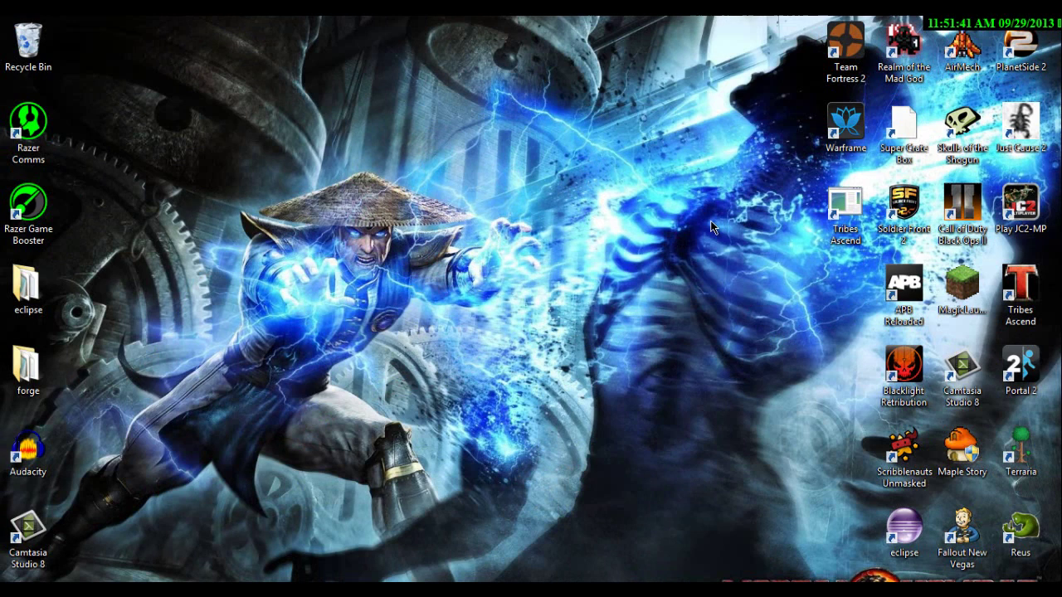
drag(824, 306, 748, 316)
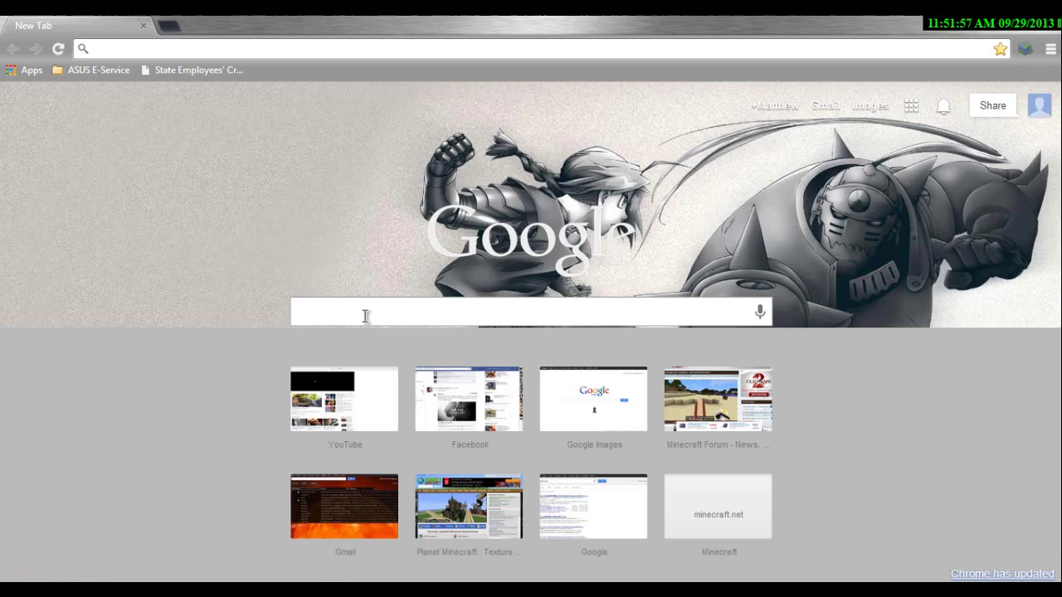
Search the web for "razer game booster" and open the razerzone.com/gamebooster result
text(R)
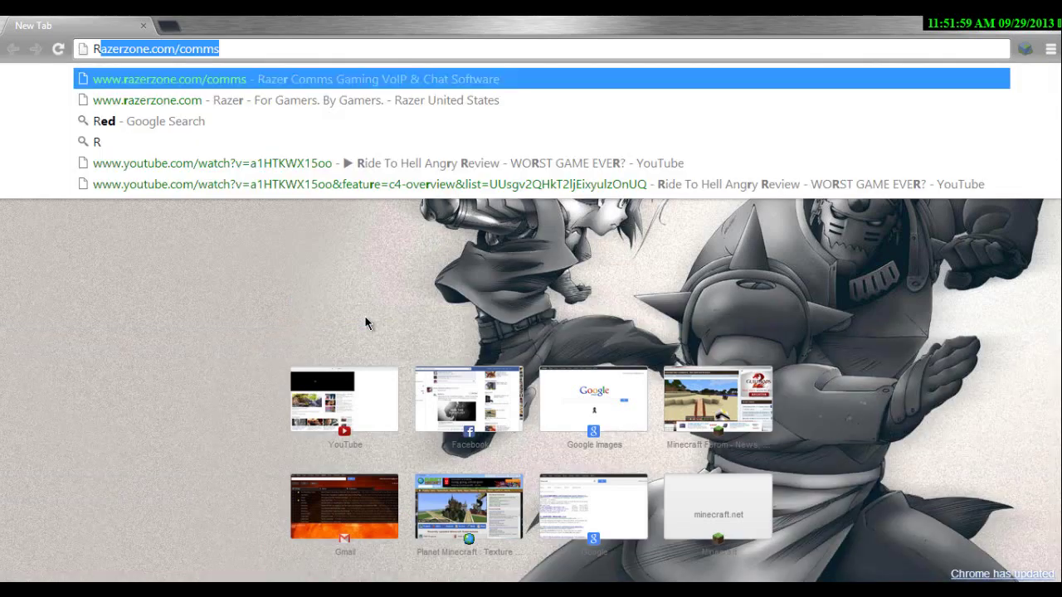
text(azer gaem)
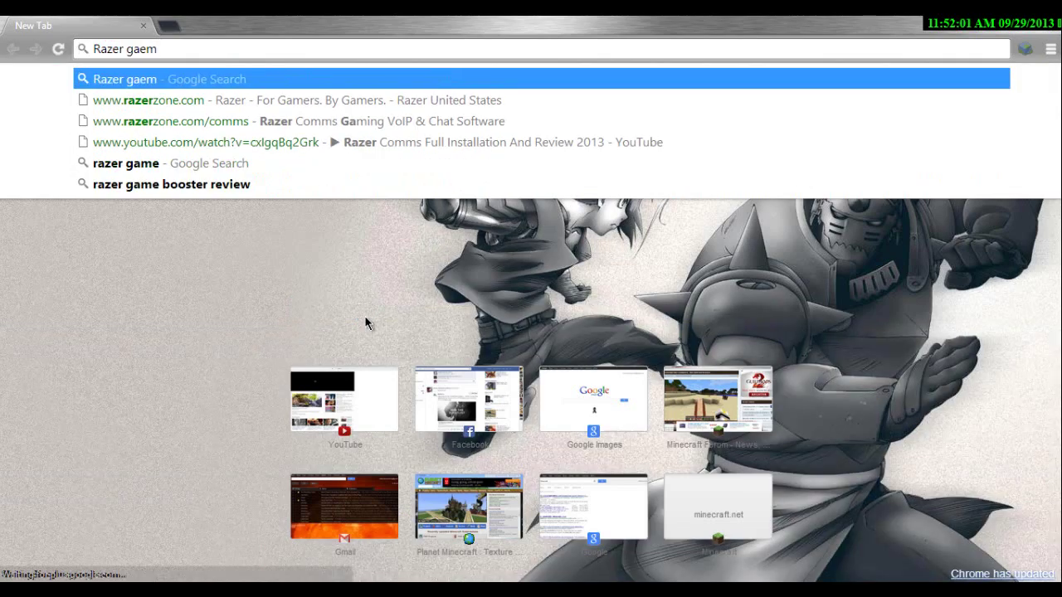
key(BackSpace)
key(BackSpace)
text(me boss)
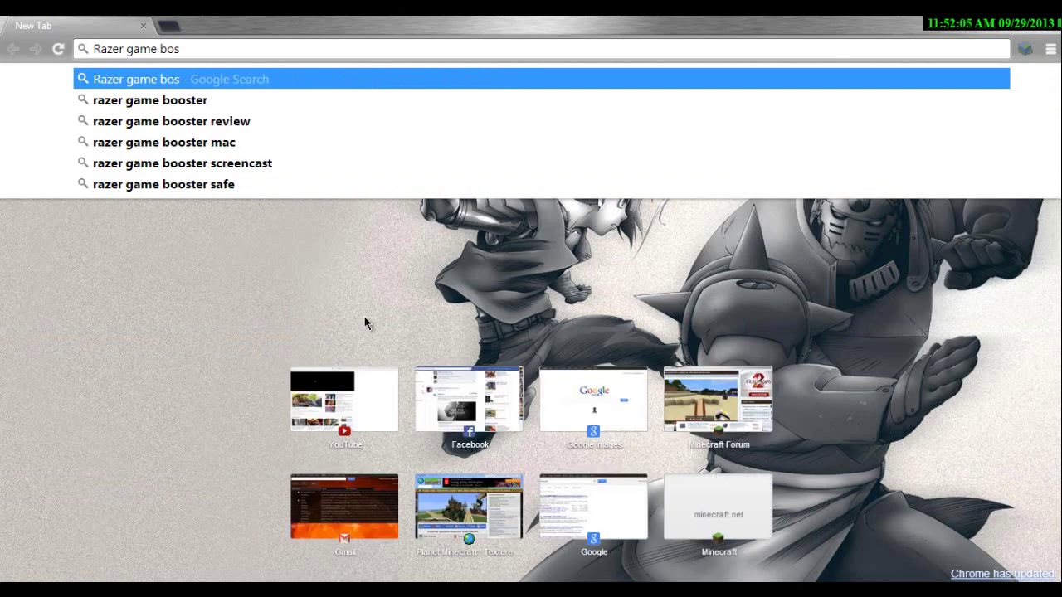
click(260, 100)
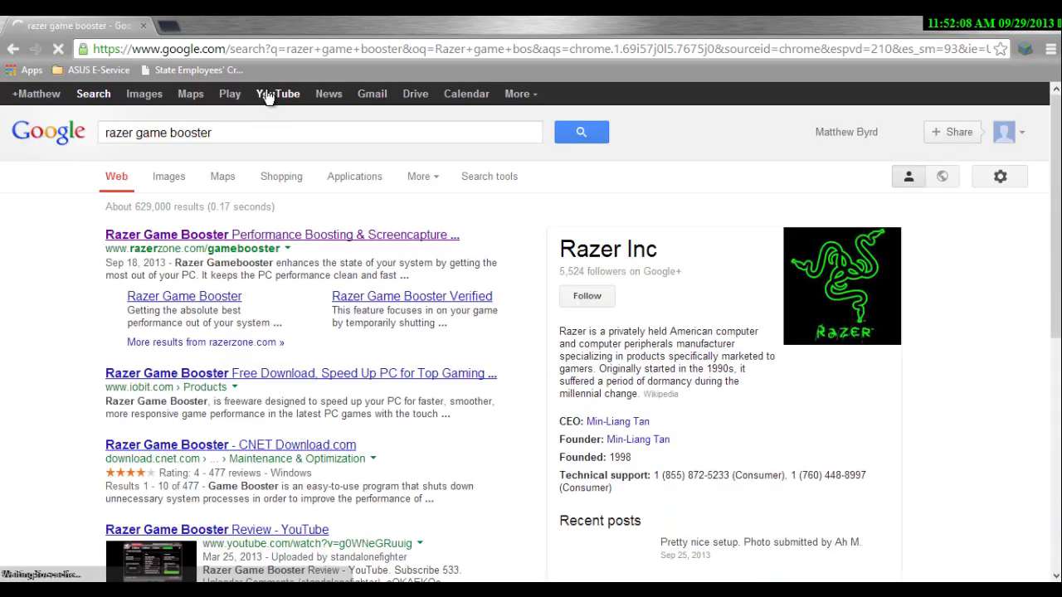
click(258, 238)
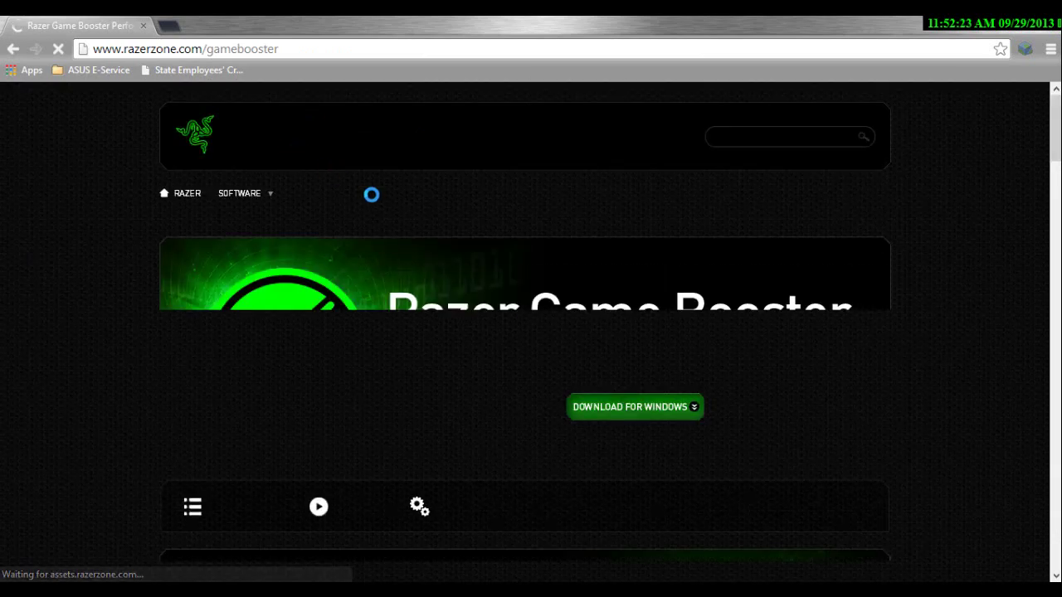
Look through the Razer Game Booster product page and start the download for Windows
scroll(616, 293, down, 1)
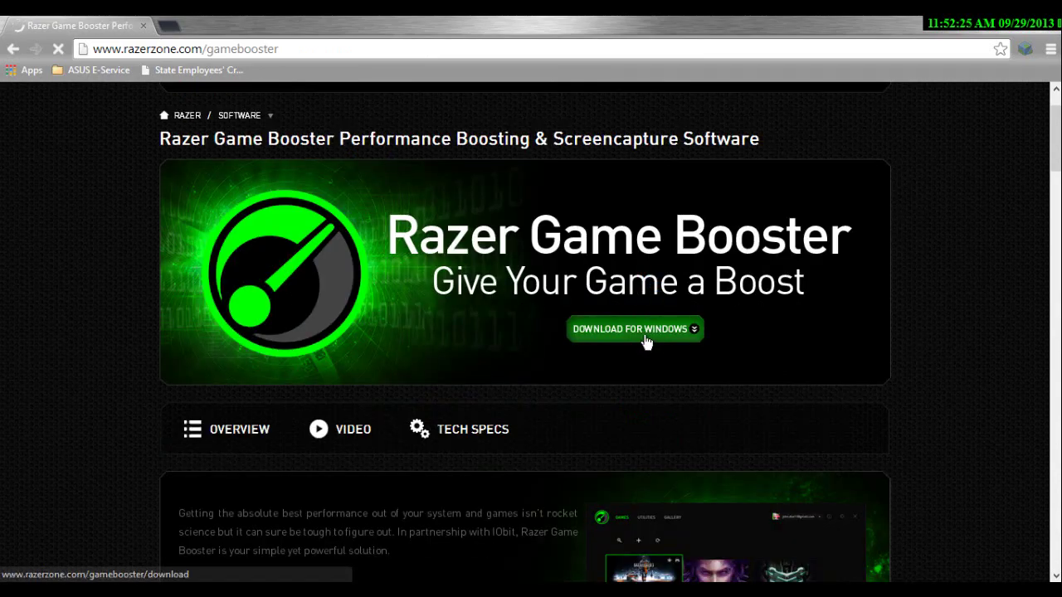
scroll(655, 338, down, 6)
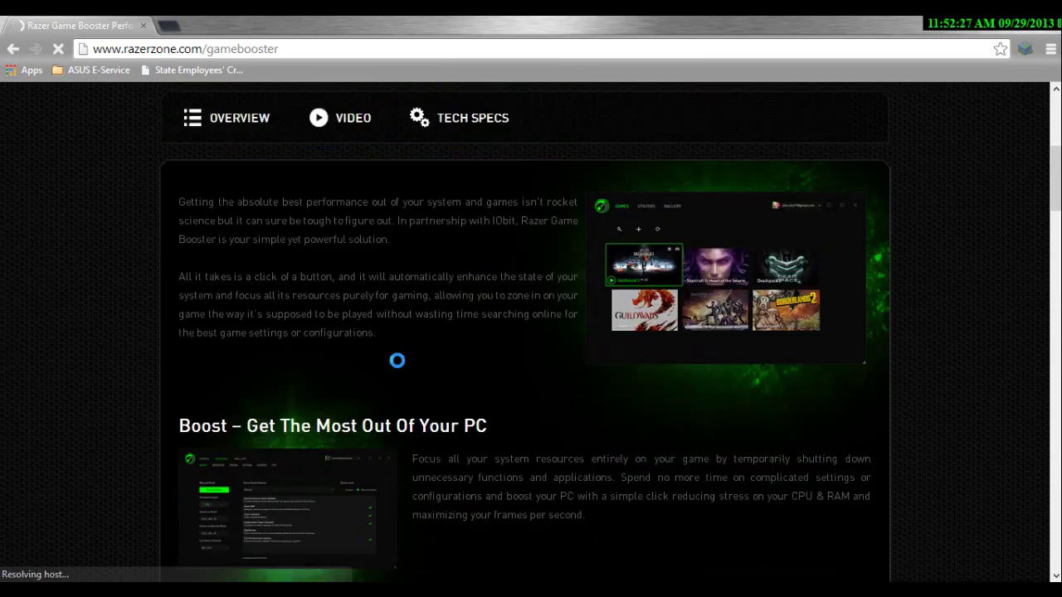
scroll(397, 361, down, 5)
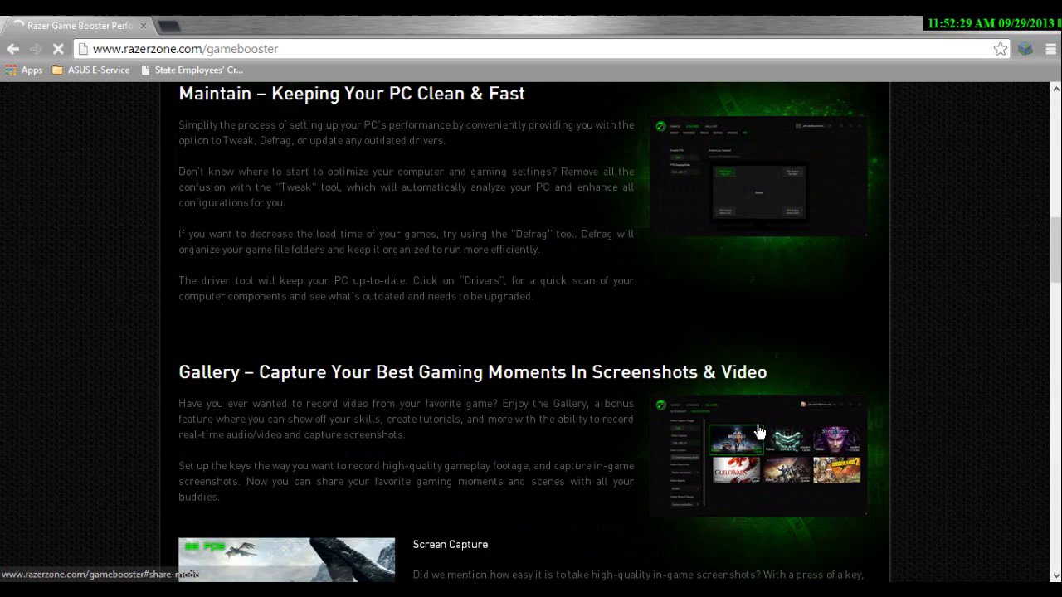
scroll(532, 433, down, 2)
scroll(534, 432, up, 14)
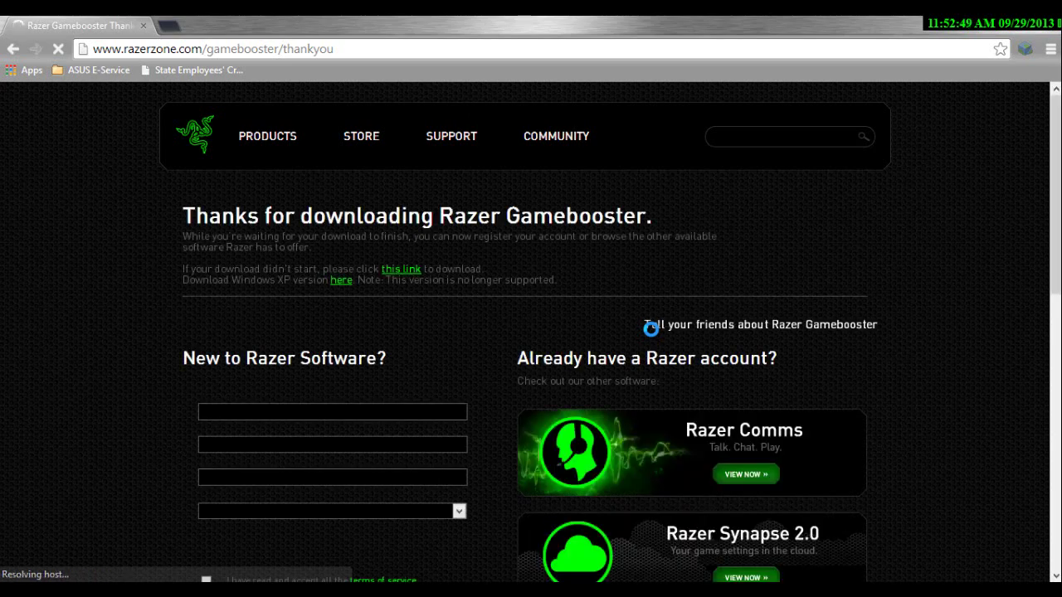
Examine the download thank-you page, including the new account registration form and the other Razer software on offer
scroll(650, 330, down, 1)
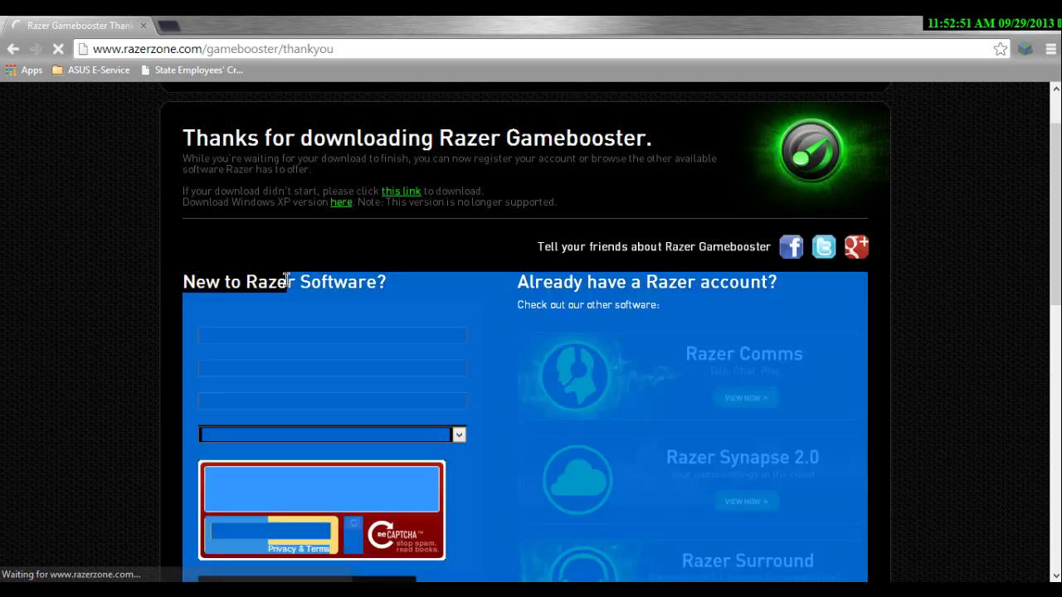
scroll(253, 299, down, 3)
scroll(283, 290, down, 1)
scroll(315, 285, up, 4)
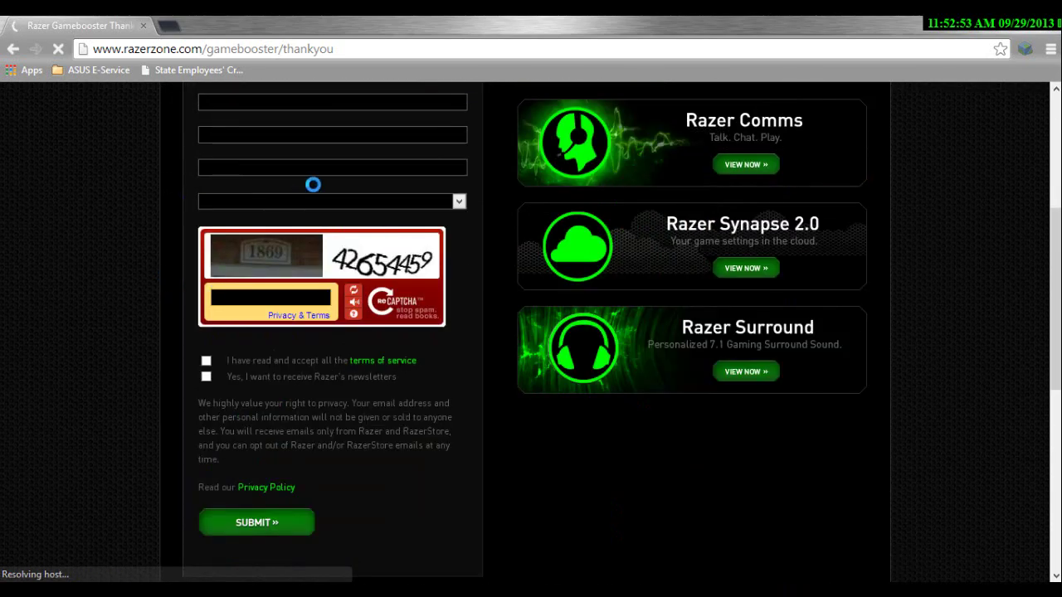
scroll(813, 318, down, 1)
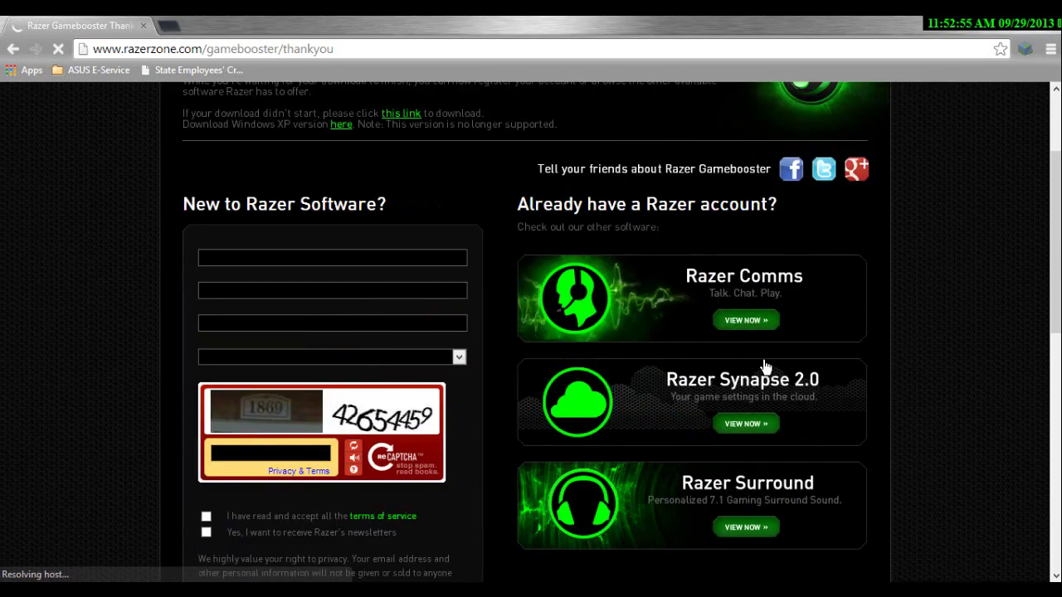
scroll(837, 448, down, 1)
scroll(444, 429, down, 2)
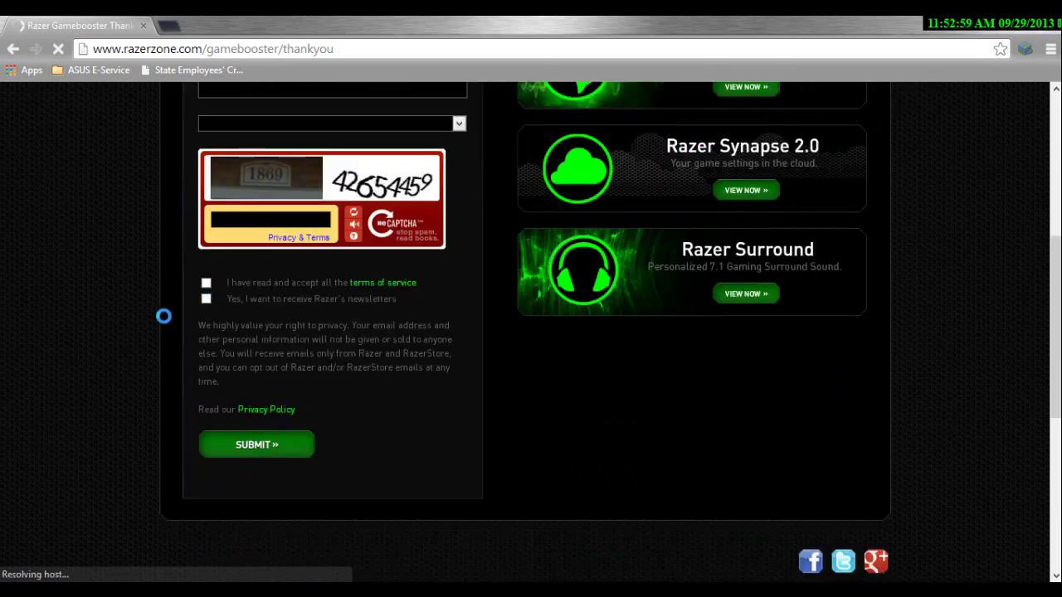
scroll(387, 253, up, 4)
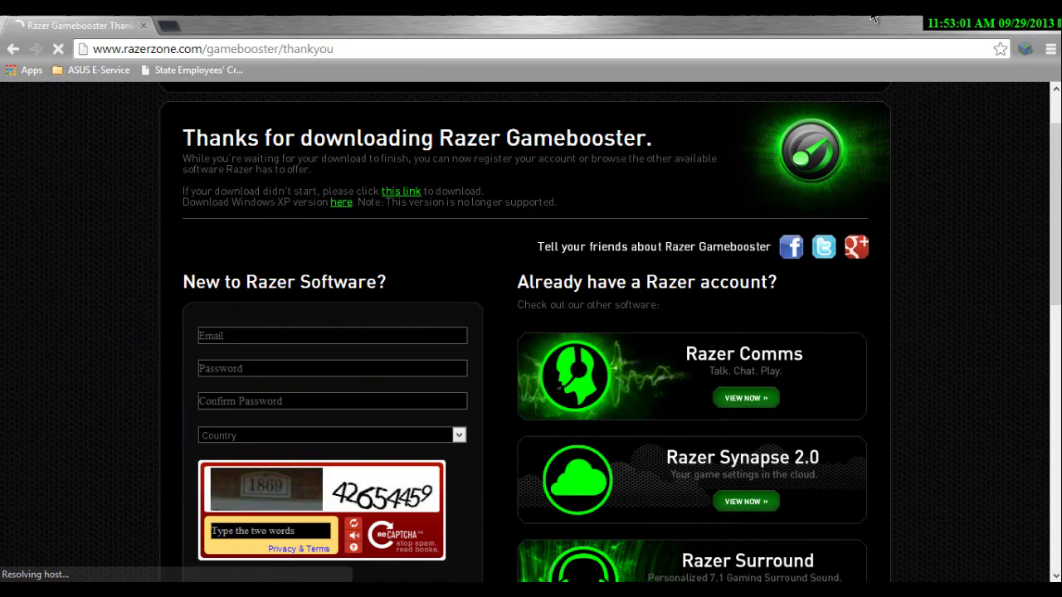
Leave the browser, launch Razer Game Booster from the desktop and browse its games library
click(1044, 23)
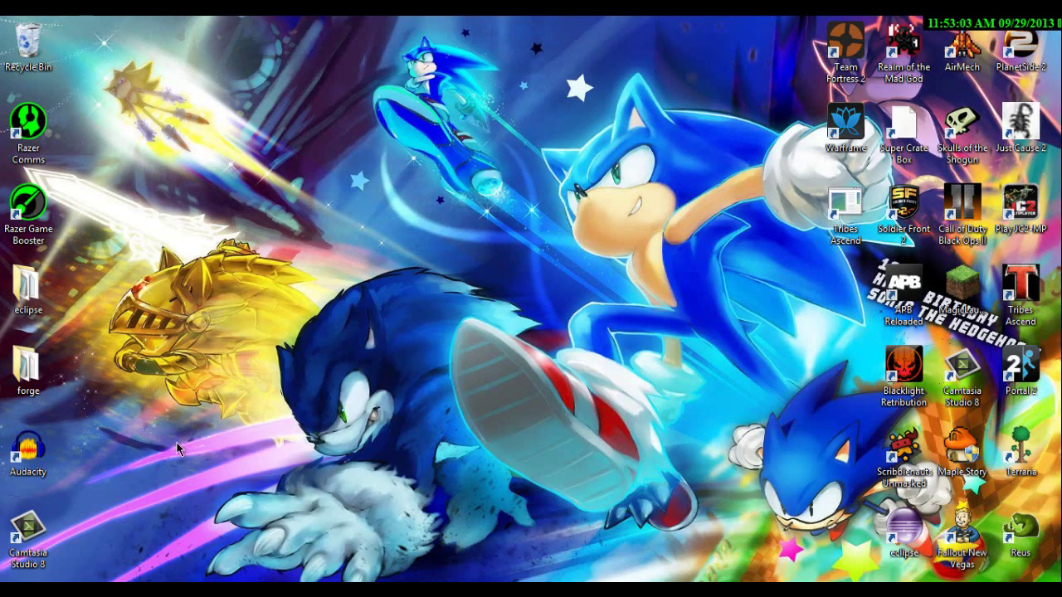
double_click(42, 224)
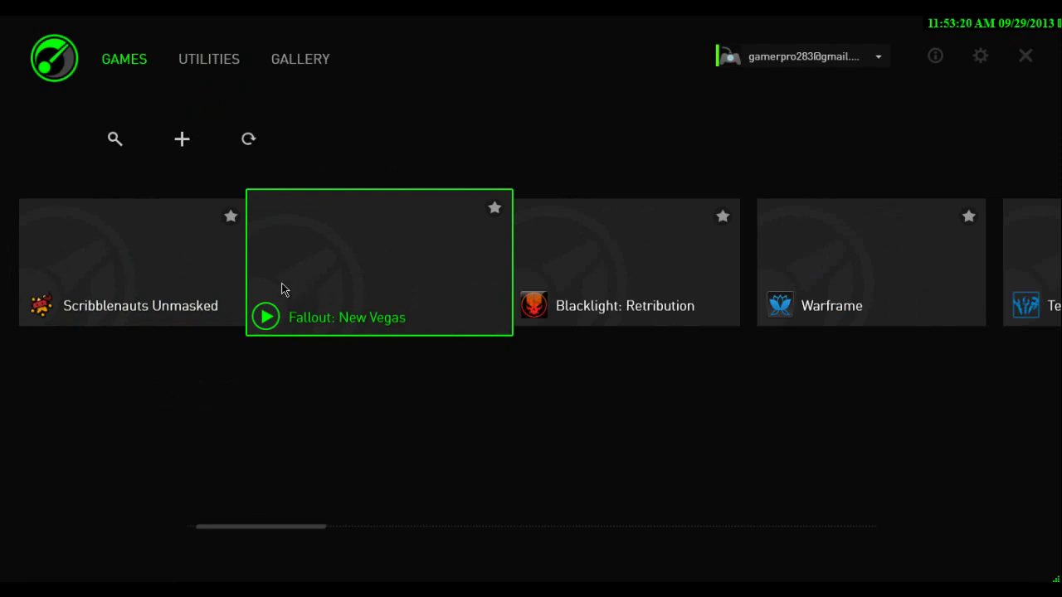
scroll(283, 289, down, 3)
scroll(494, 344, up, 3)
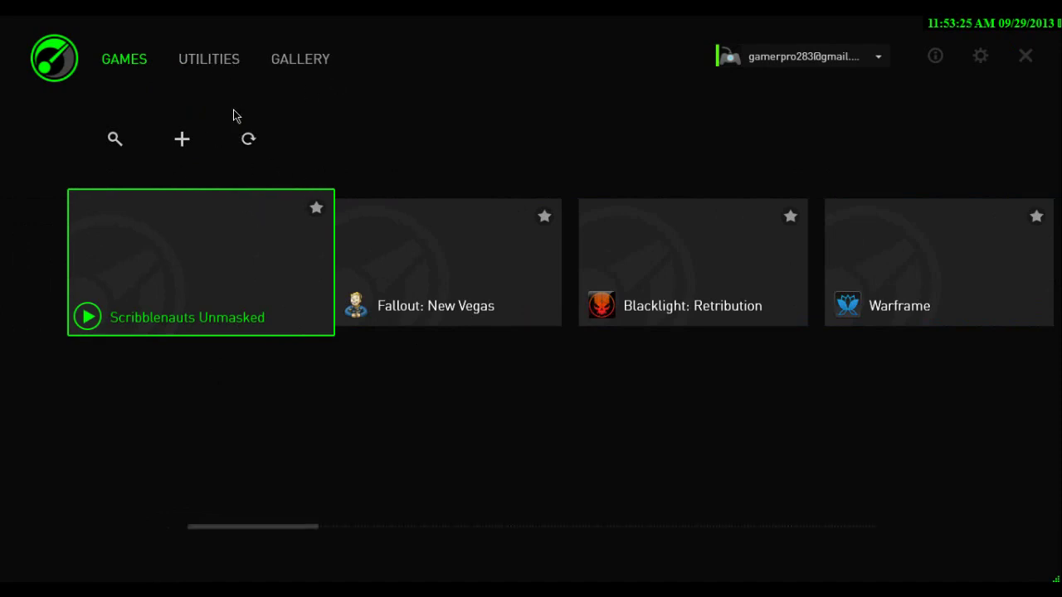
Look at the game search field and the option for adding games, and return to the games library
click(114, 140)
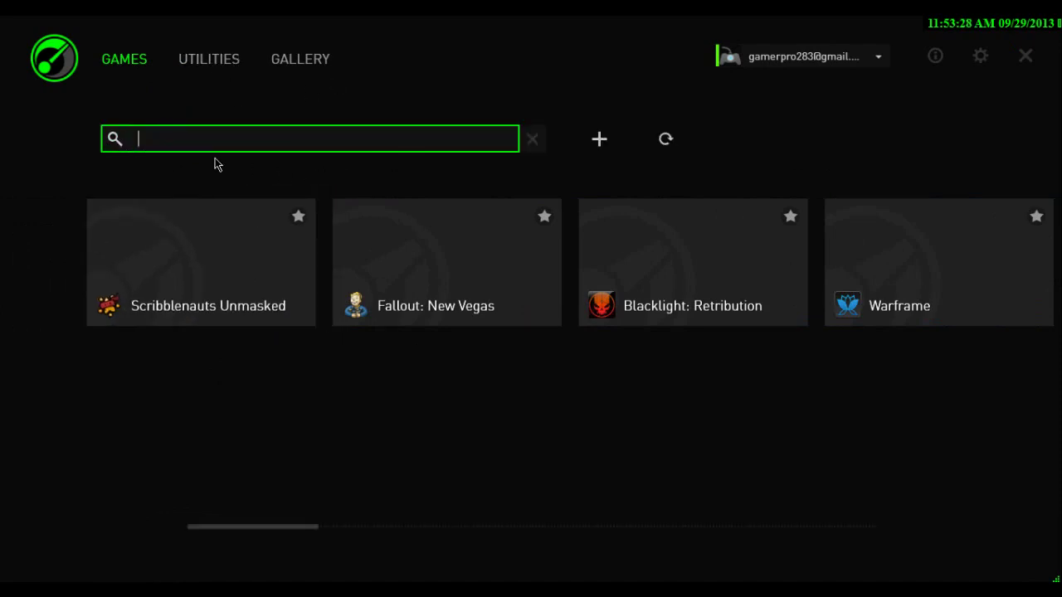
click(445, 172)
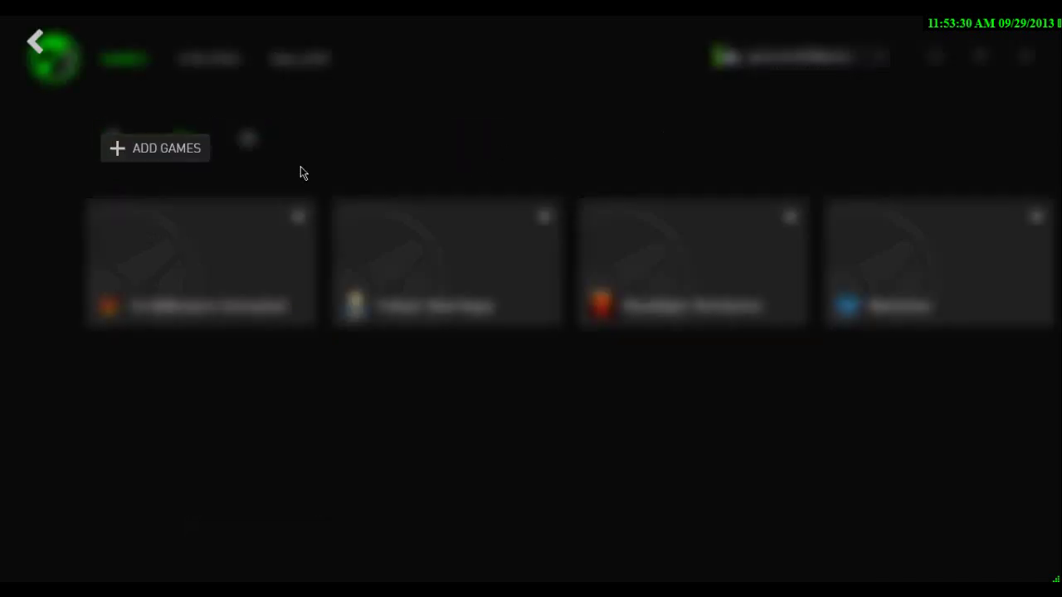
click(250, 140)
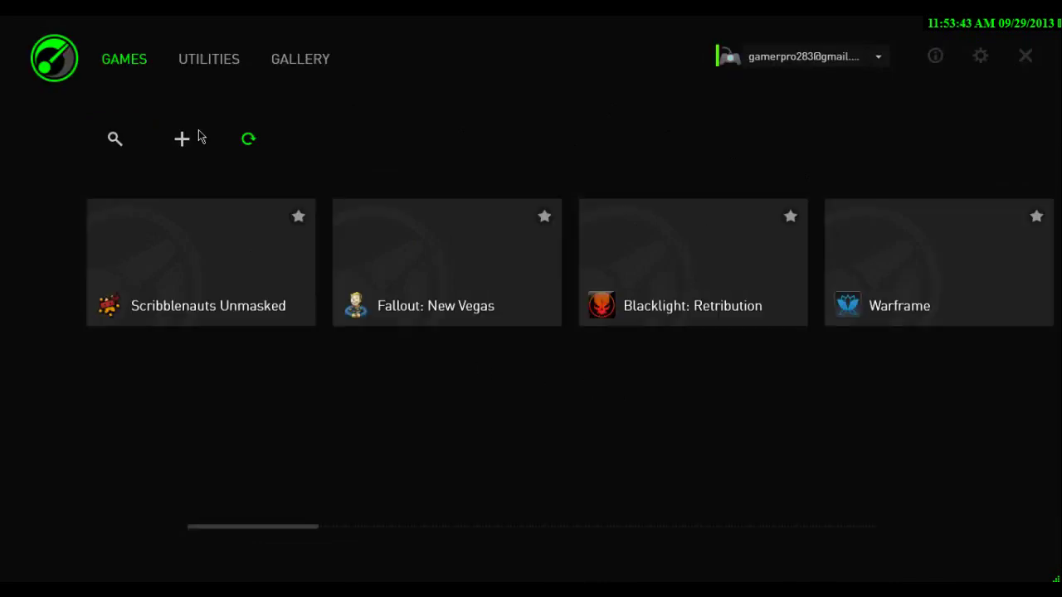
Open the Boost utilities and examine the full list of processes selectable under the game boost options
click(222, 67)
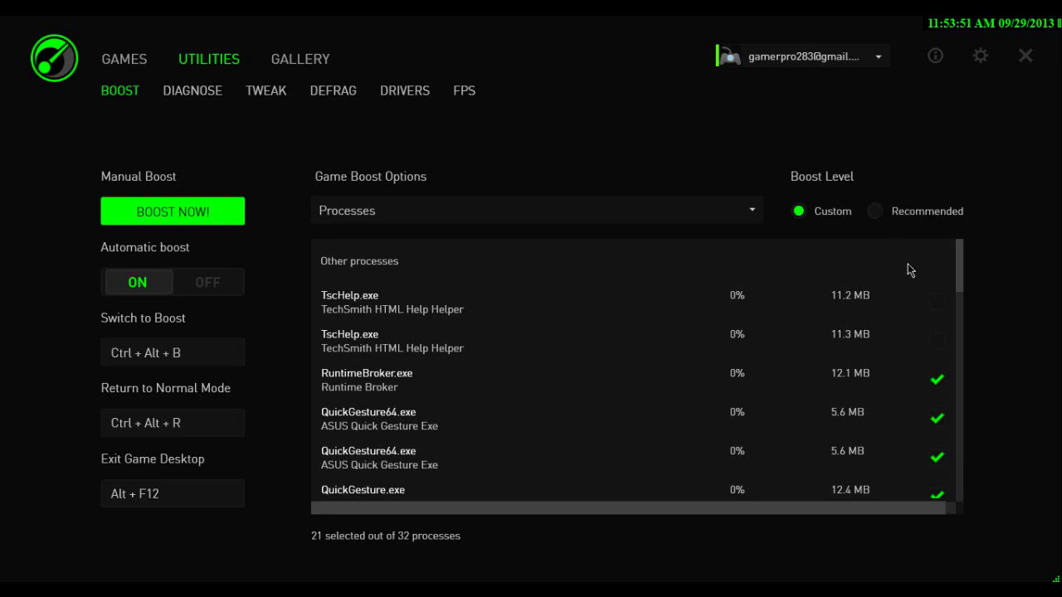
scroll(908, 273, down, 5)
scroll(926, 416, down, 5)
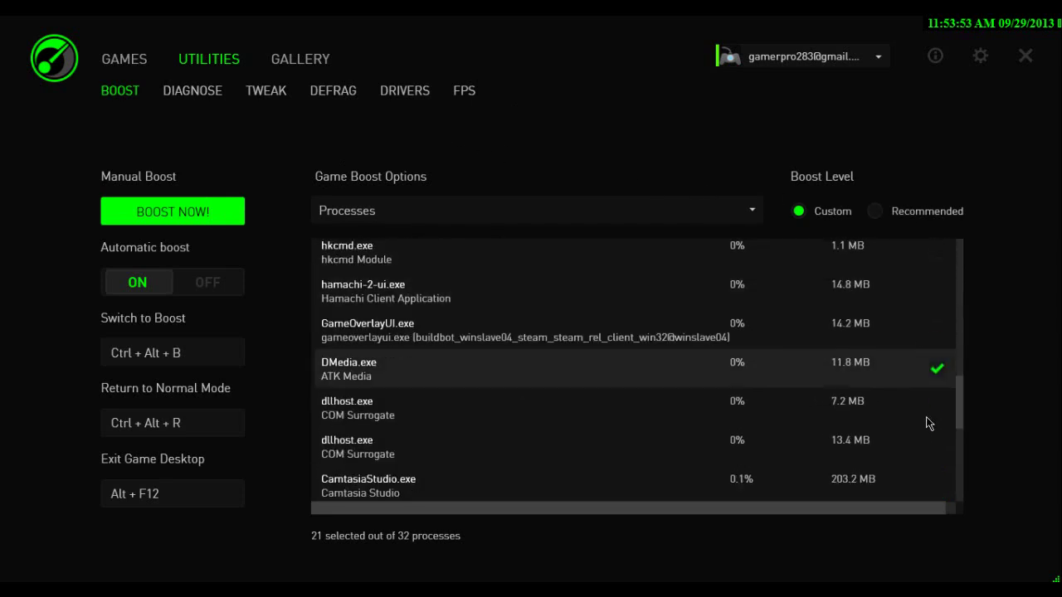
scroll(936, 428, down, 3)
scroll(934, 417, up, 1)
scroll(747, 390, down, 3)
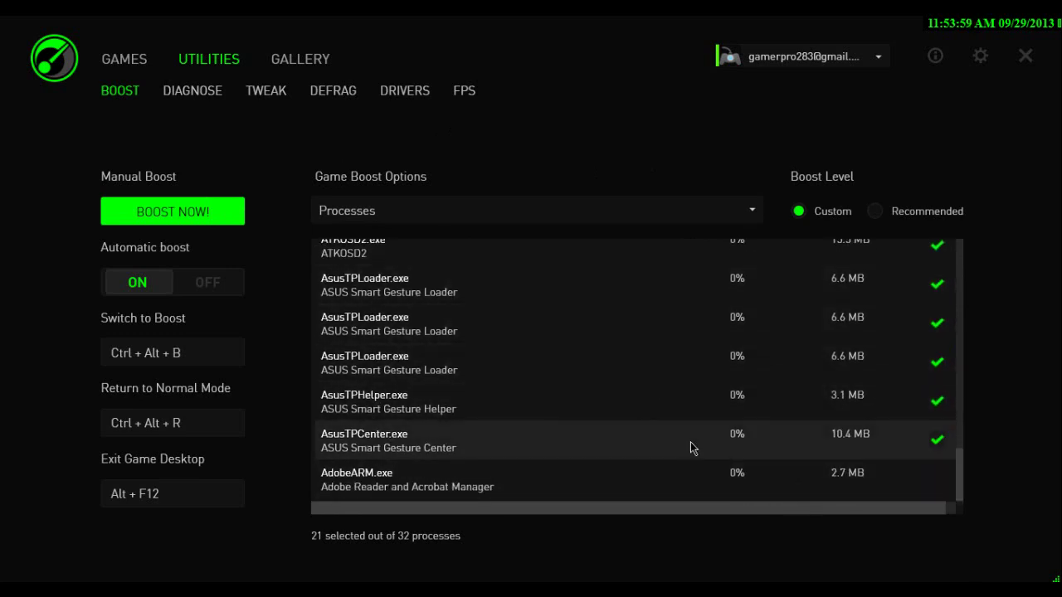
scroll(690, 441, up, 3)
scroll(690, 441, up, 10)
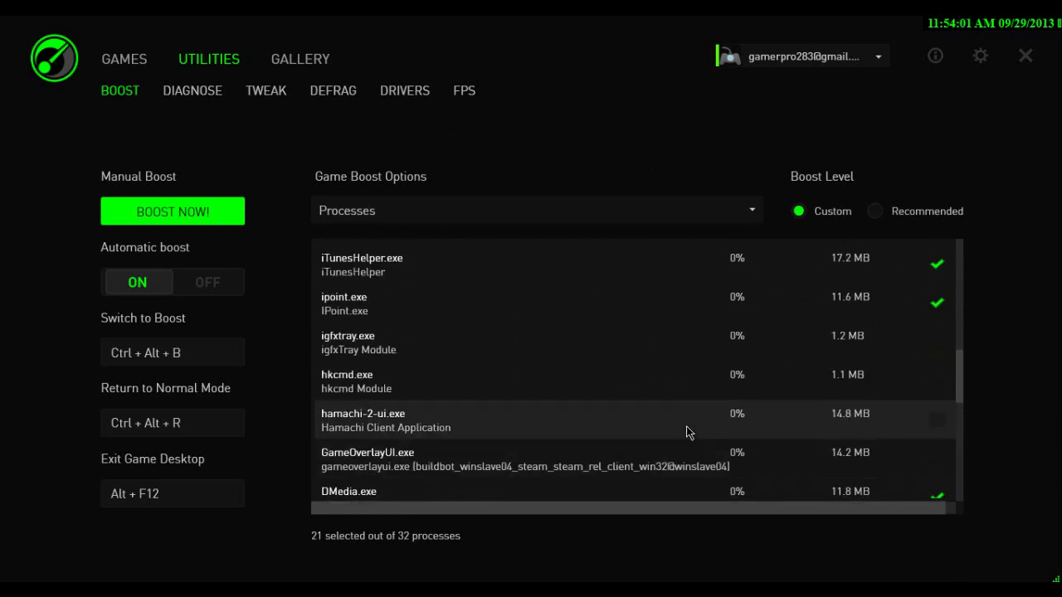
scroll(689, 425, up, 1)
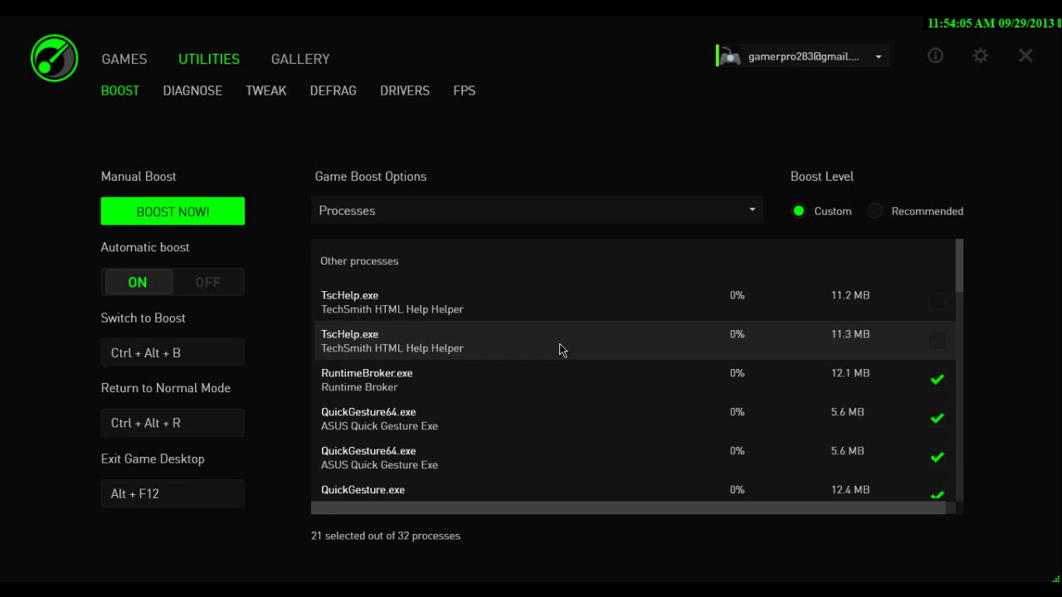
Open Task Manager in its detailed view, examine the running background and Windows processes, and close it
right_click(817, 591)
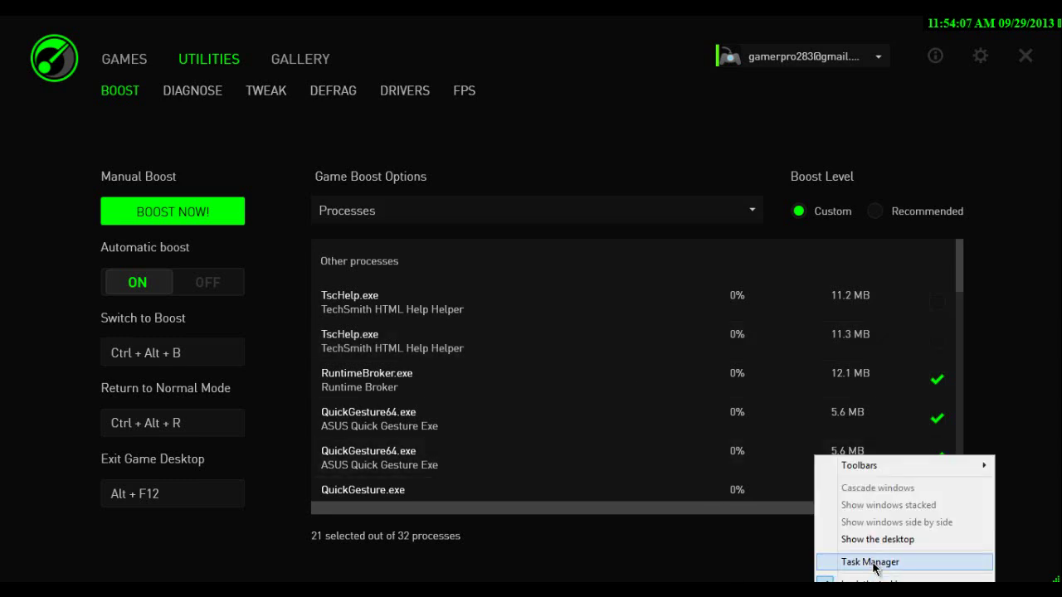
click(879, 561)
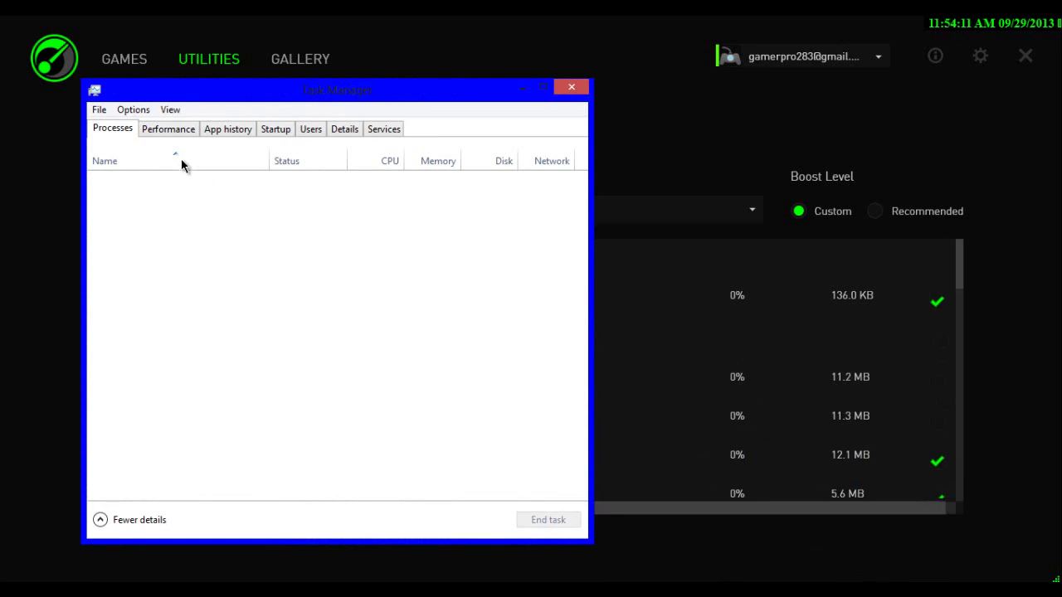
click(101, 521)
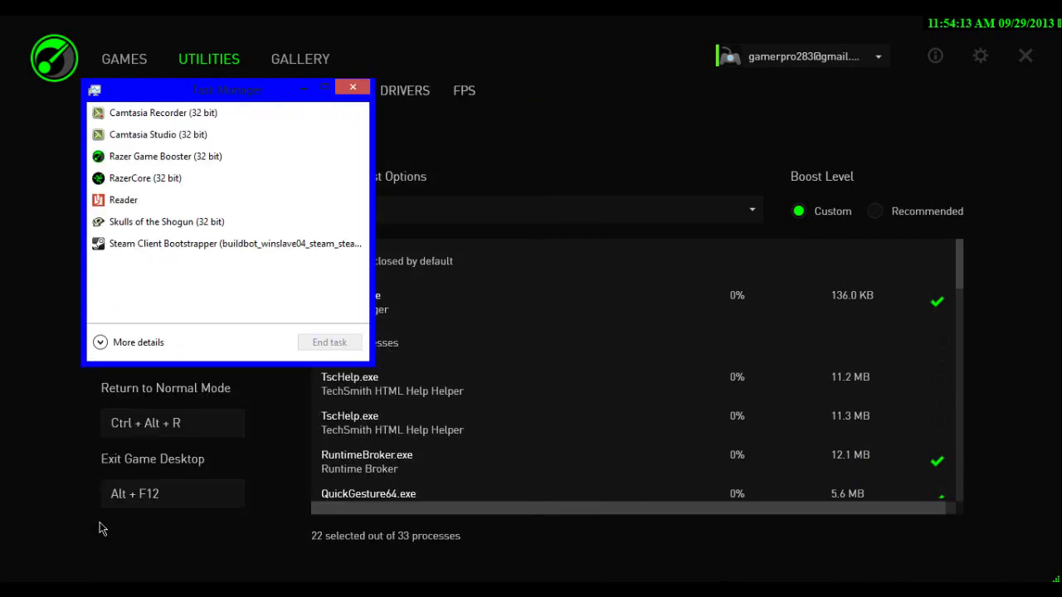
click(101, 343)
scroll(235, 320, down, 4)
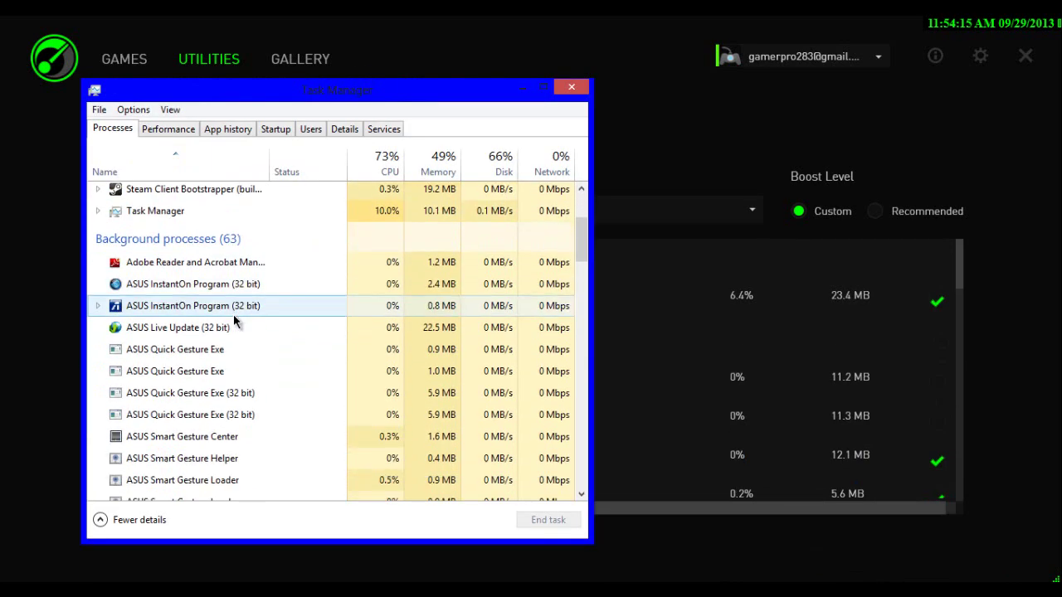
scroll(235, 320, down, 15)
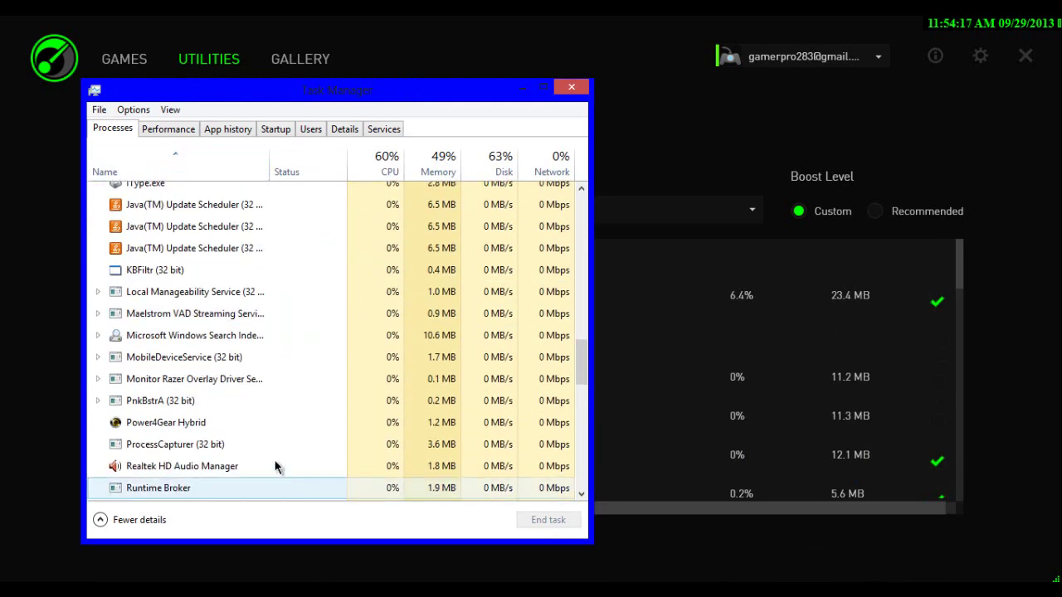
scroll(208, 334, down, 5)
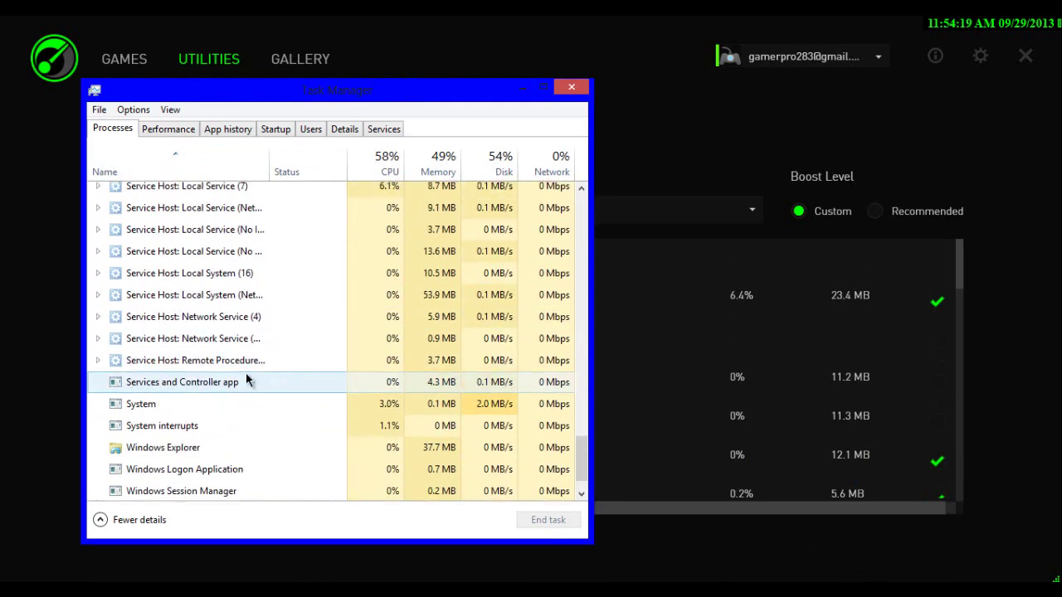
scroll(246, 379, up, 5)
scroll(244, 375, up, 5)
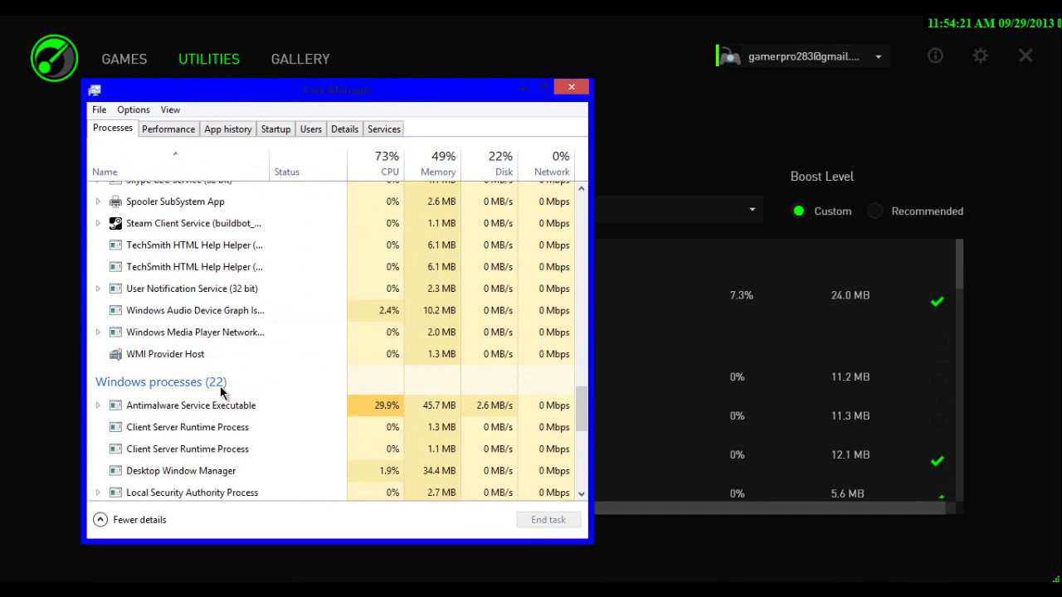
scroll(222, 392, up, 15)
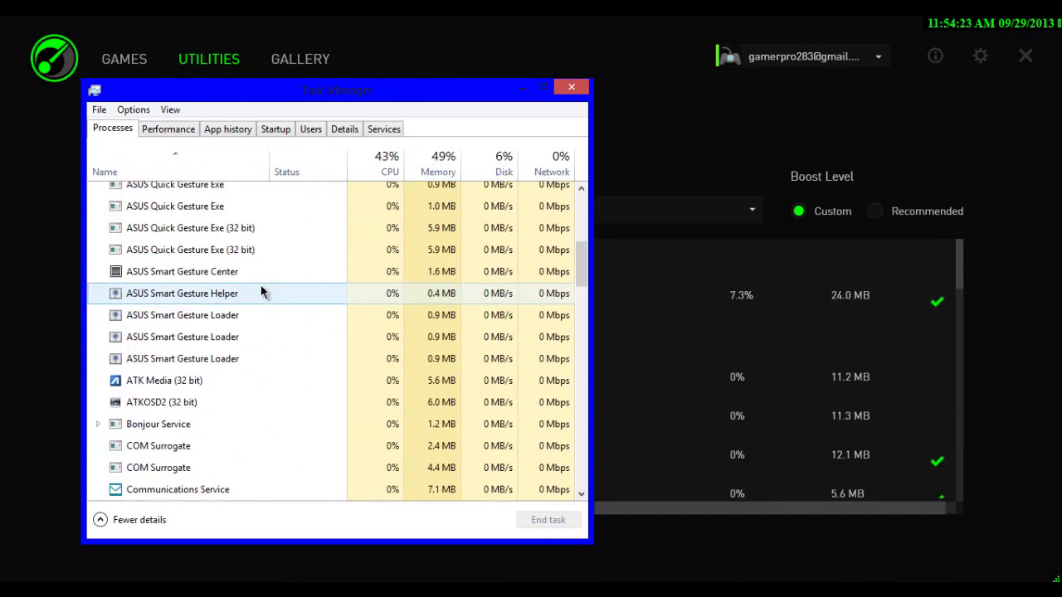
click(553, 92)
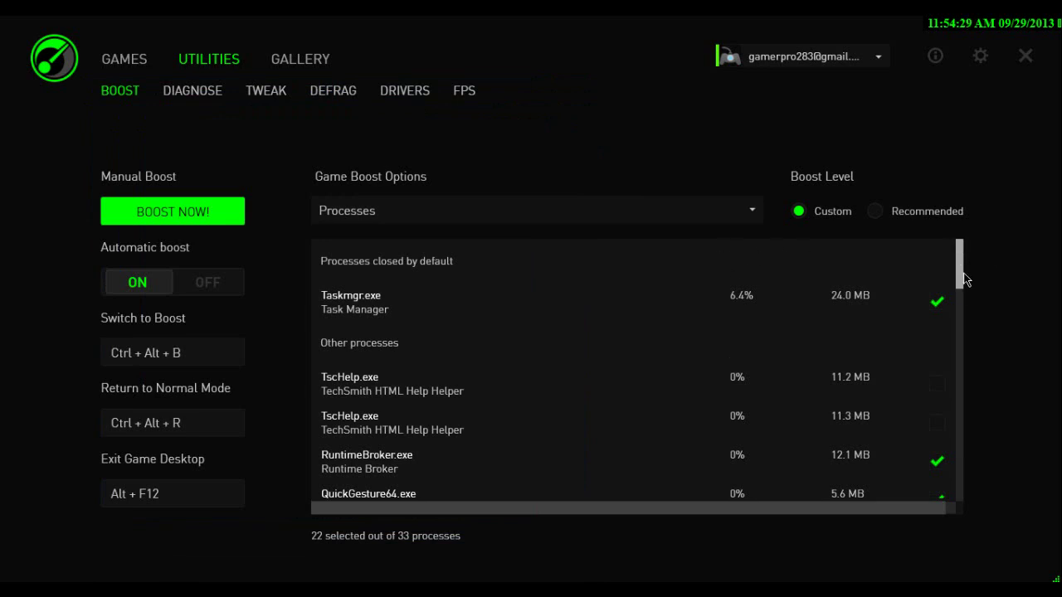
Select both TscHelp.exe processes, igfxtray.exe and hkcmd.exe in the game boost process list
mouse_move(962, 276)
mouse_down()
mouse_move(962, 319)
mouse_move(961, 274)
mouse_up()
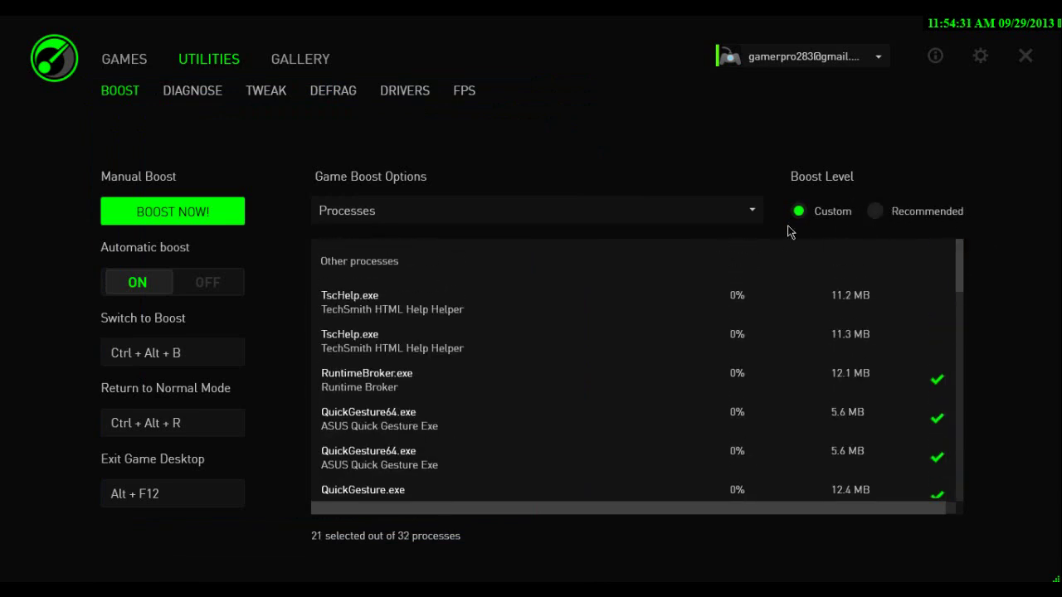
click(936, 302)
drag(960, 264, 967, 386)
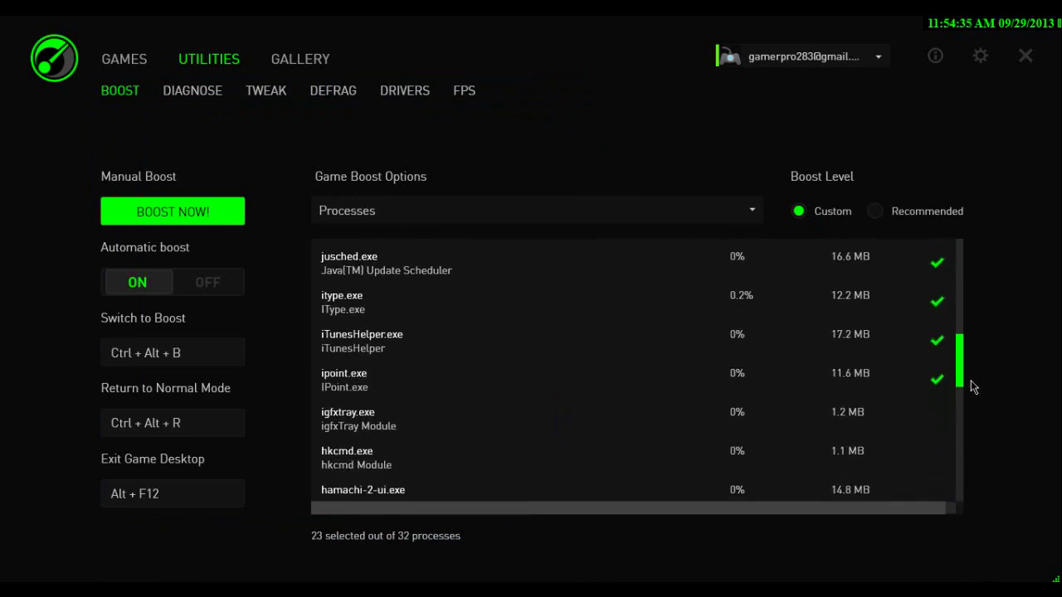
click(936, 387)
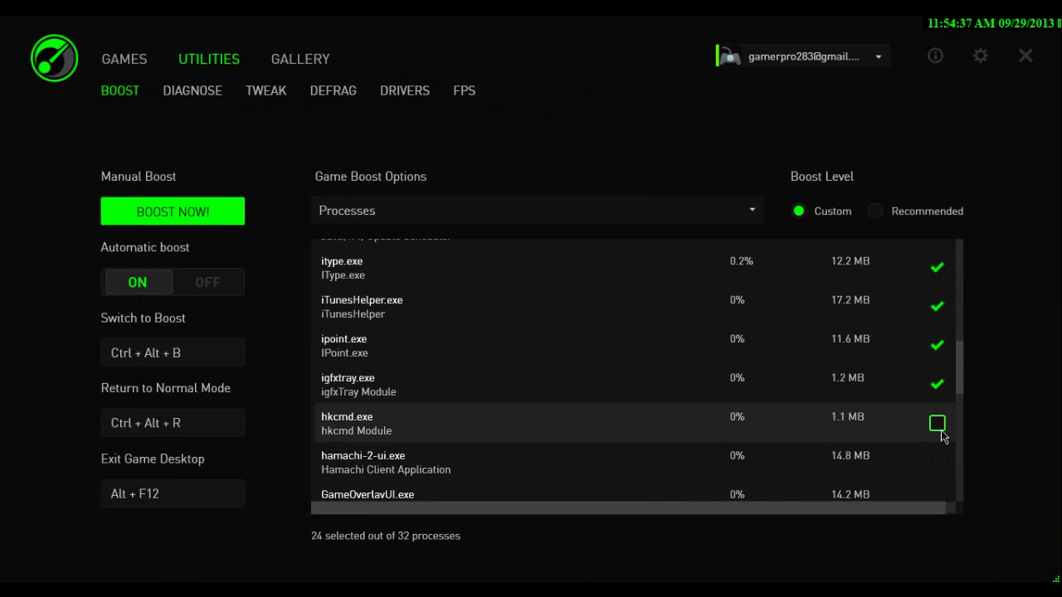
click(937, 424)
Select both dllhost.exe processes and GameOverlayUI.exe for closing during the boost
drag(960, 389, 959, 419)
click(937, 356)
click(941, 387)
click(941, 384)
click(941, 349)
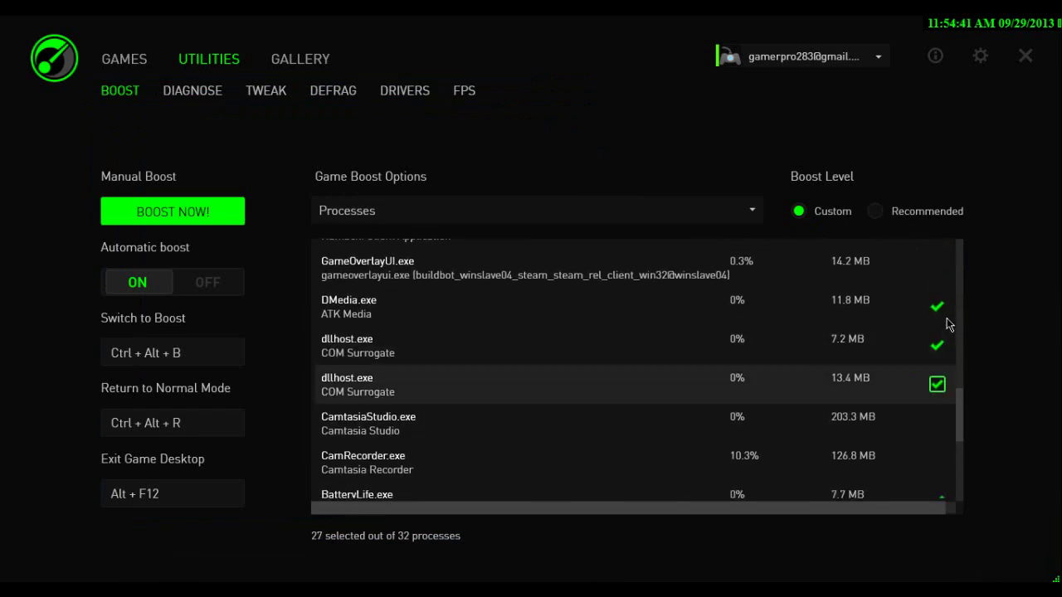
click(939, 280)
click(944, 356)
Add CamtasiaStudio.exe and CamRecorder.exe to the selected boost processes
drag(959, 414, 961, 420)
click(944, 400)
click(942, 436)
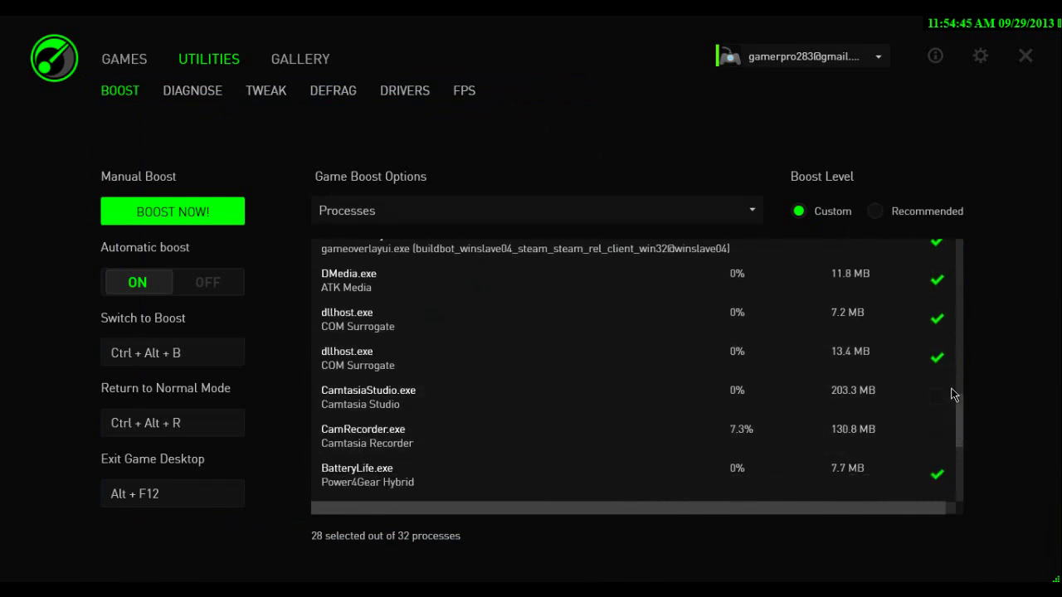
click(946, 396)
scroll(955, 407, down, 1)
click(939, 373)
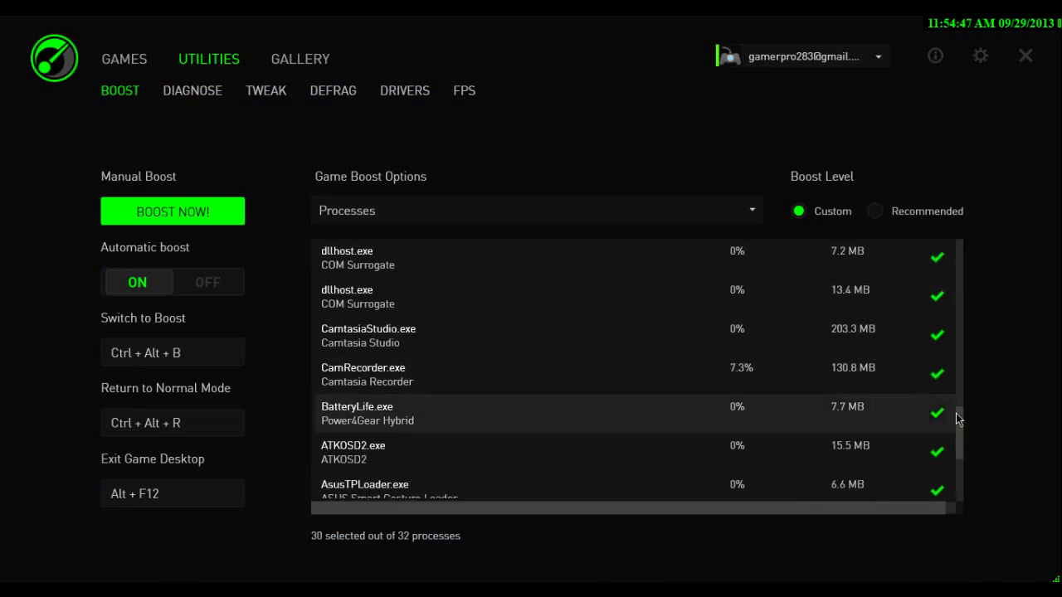
Select AdobeARM.exe at the end of the process list and return to the start of the list
drag(959, 432, 956, 473)
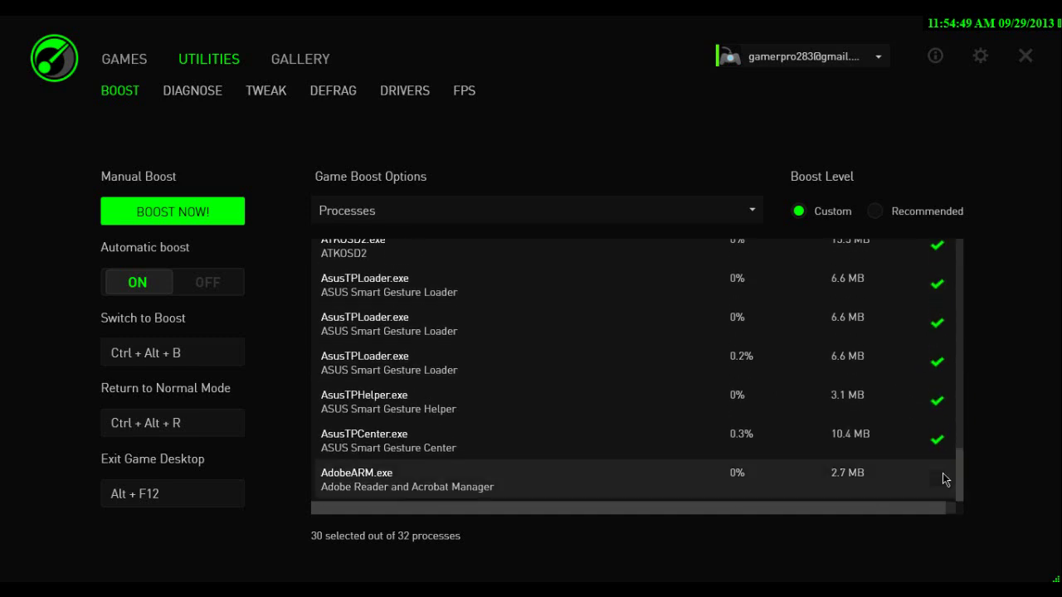
click(940, 478)
click(944, 480)
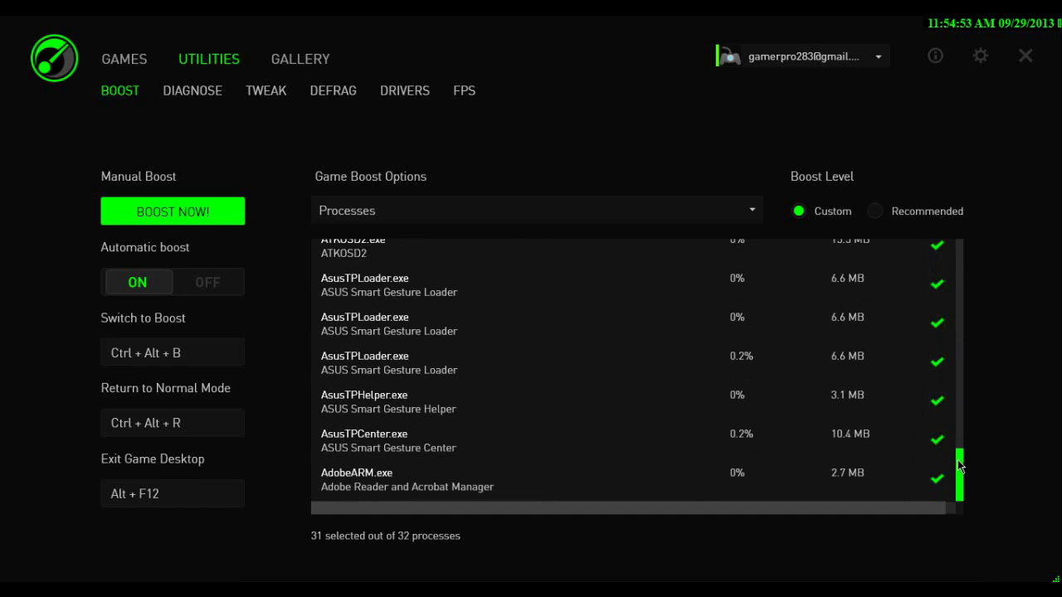
drag(958, 479, 979, 279)
click(939, 345)
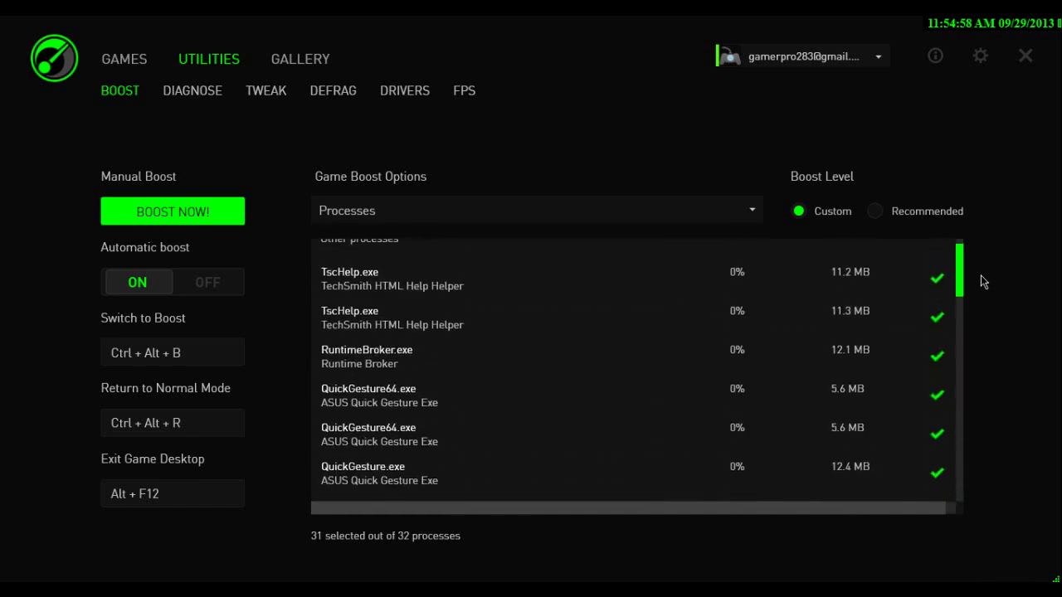
Switch the game boost options to Services and select the Themes service
click(672, 223)
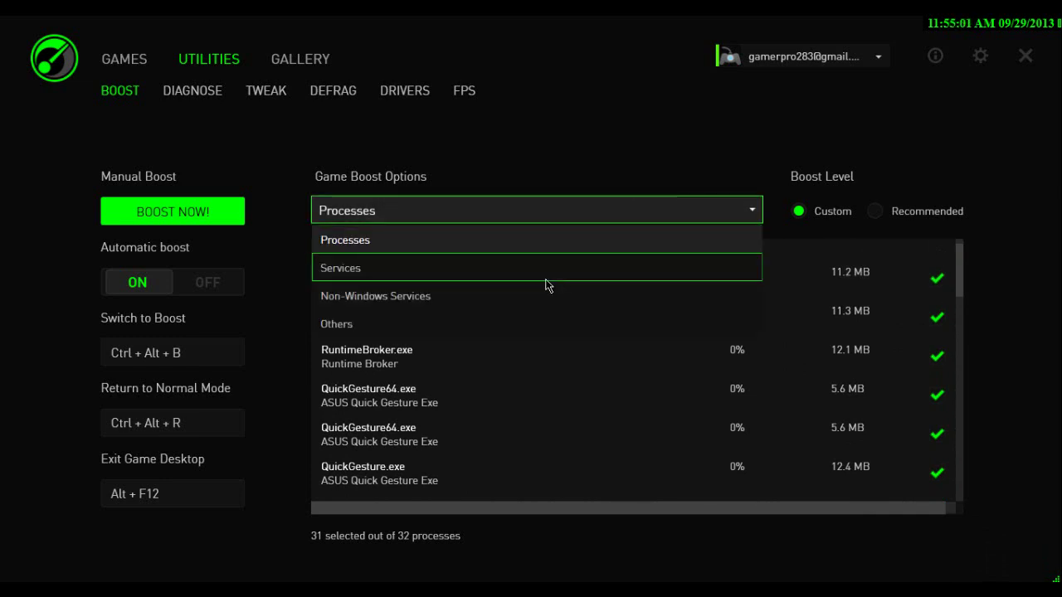
click(548, 268)
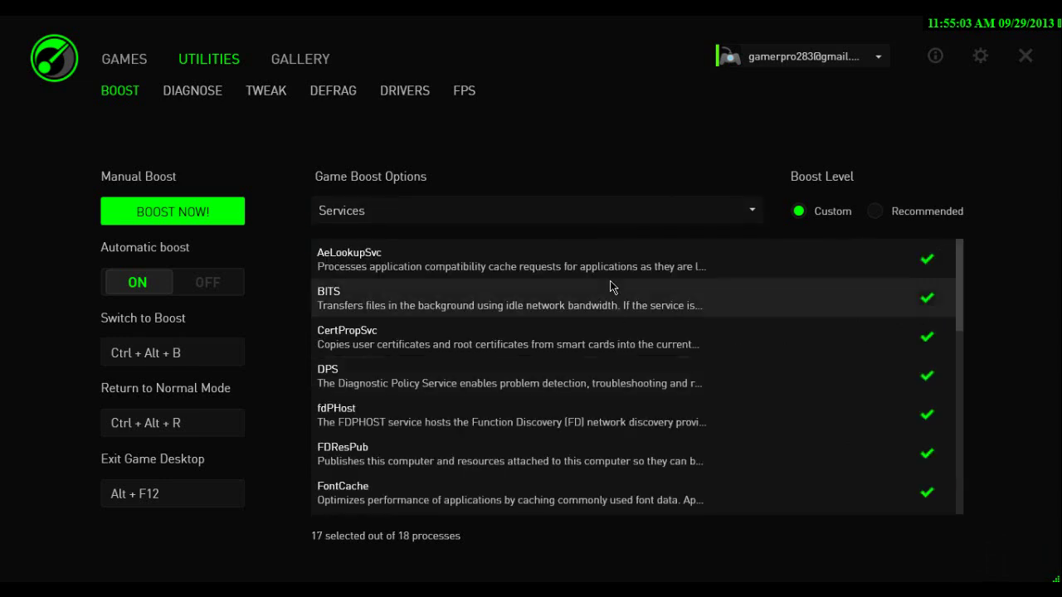
drag(963, 311, 944, 415)
click(930, 415)
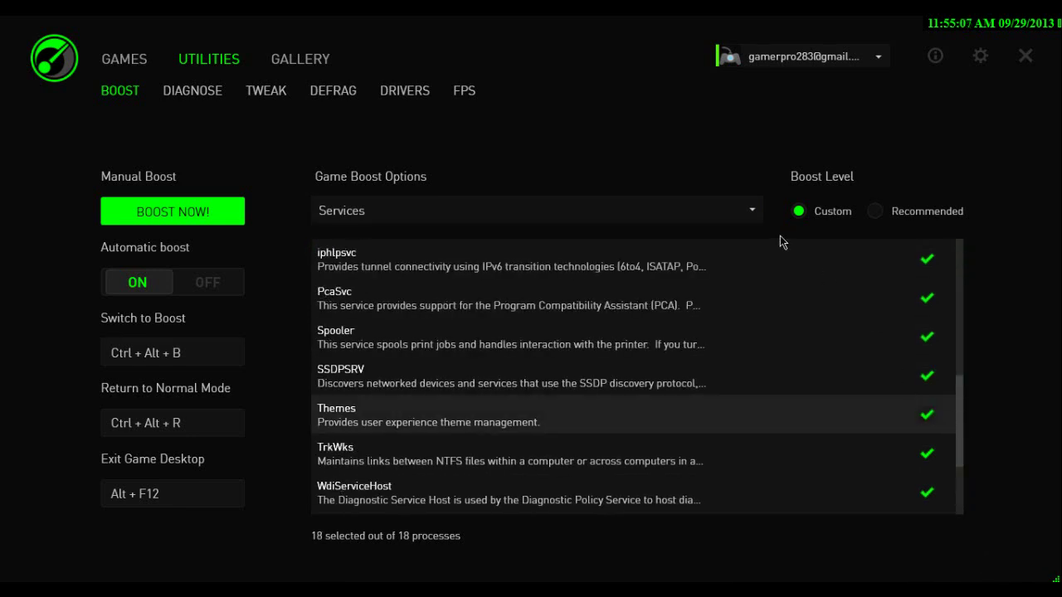
Show the Others boost options, try to select Explorer.exe for closing, and decline the confirmation
click(726, 216)
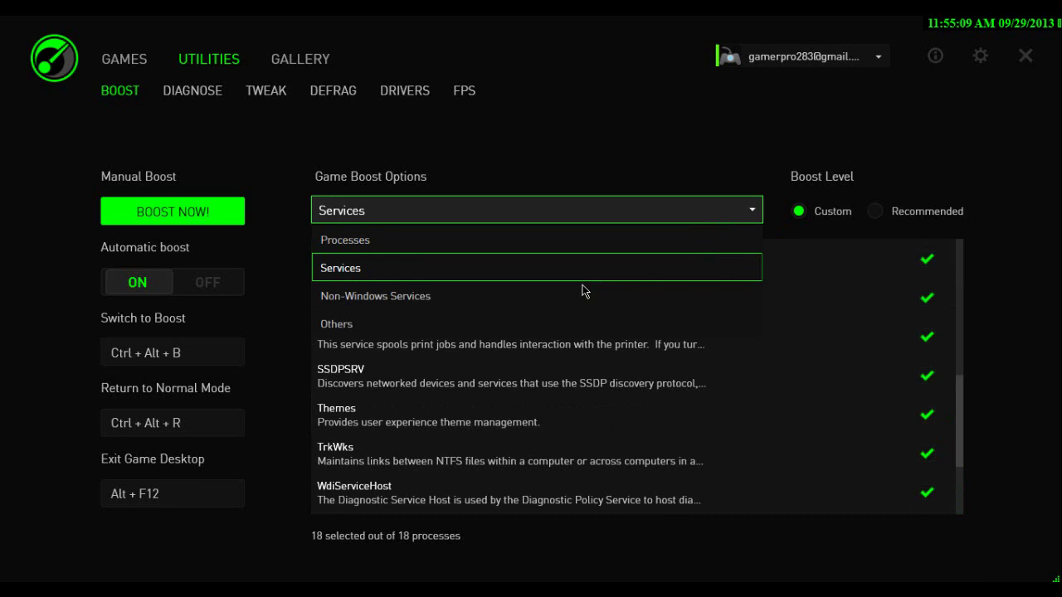
click(514, 325)
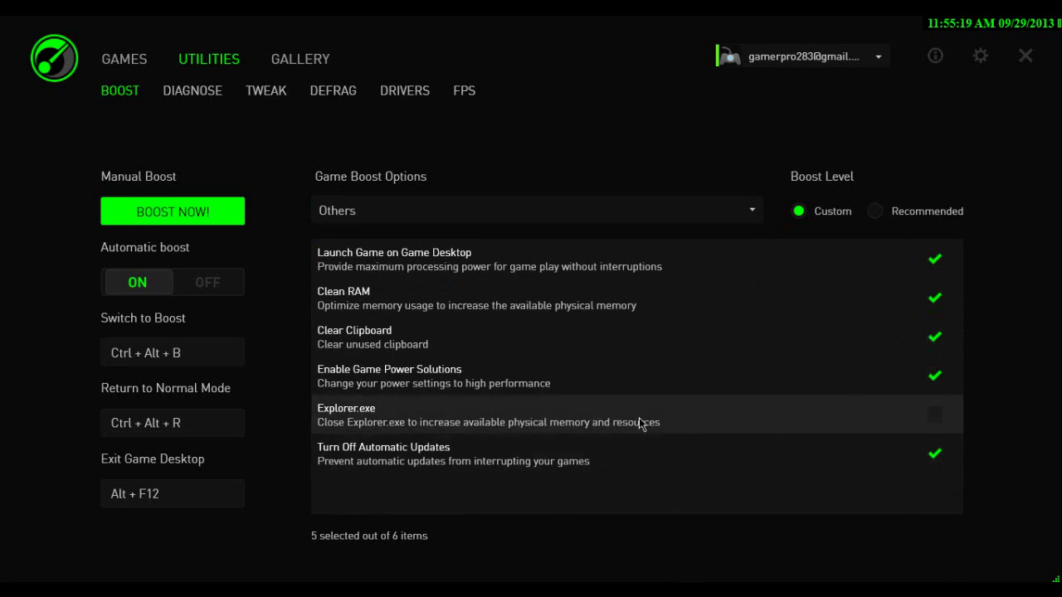
click(689, 405)
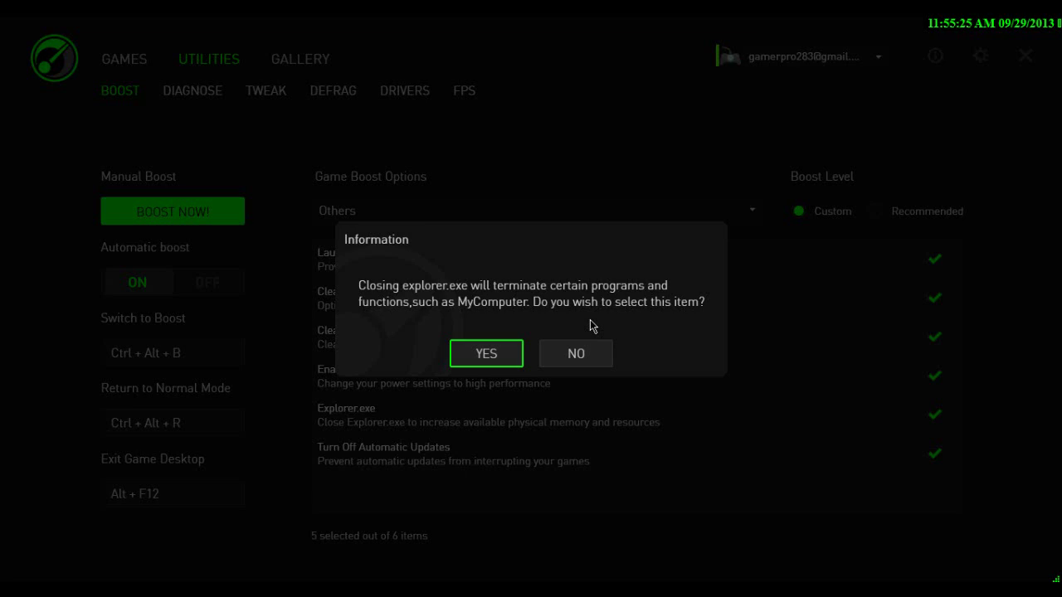
click(599, 354)
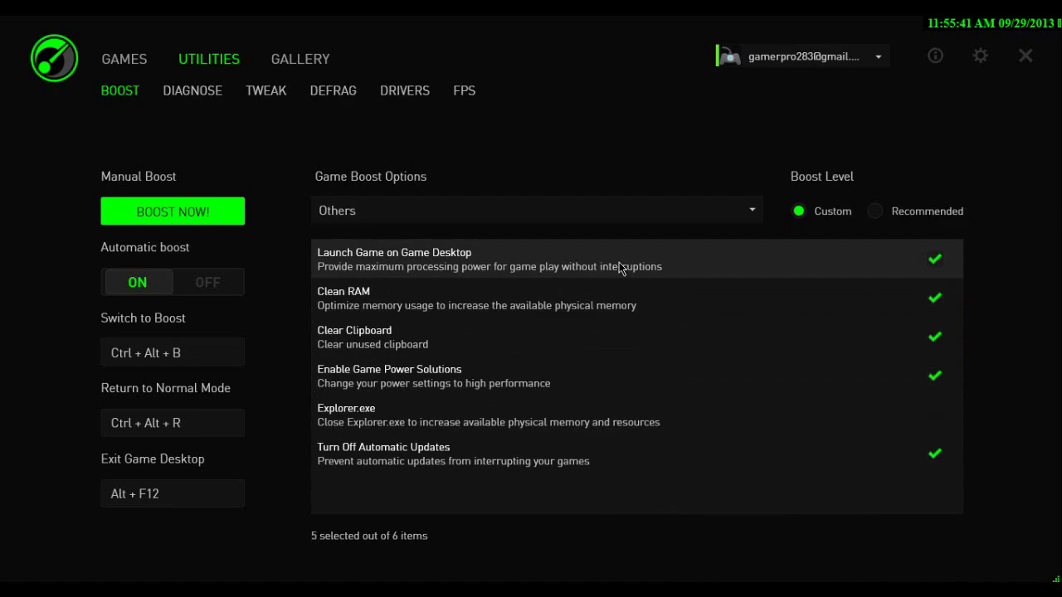
Look at the desktop and the Camtasia Studio window, and return to Razer Game Booster
click(1057, 585)
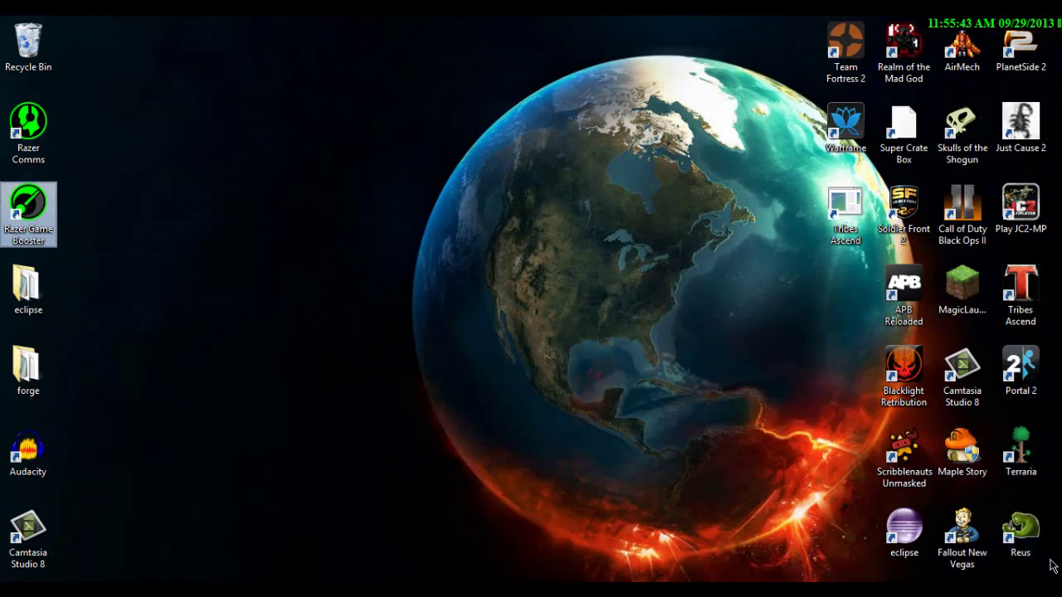
drag(1050, 561, 4, 20)
click(596, 335)
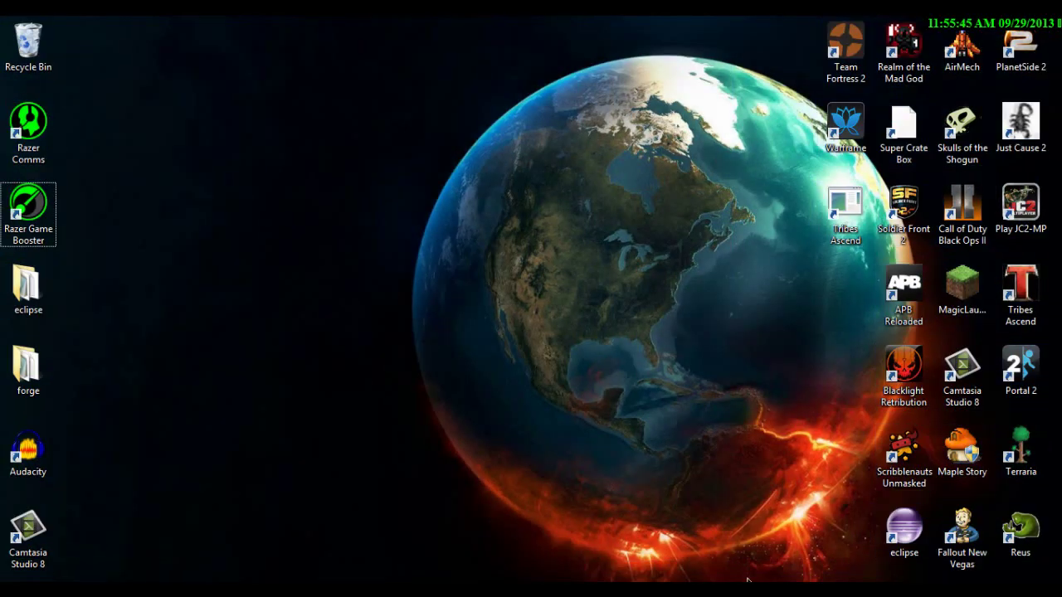
click(614, 585)
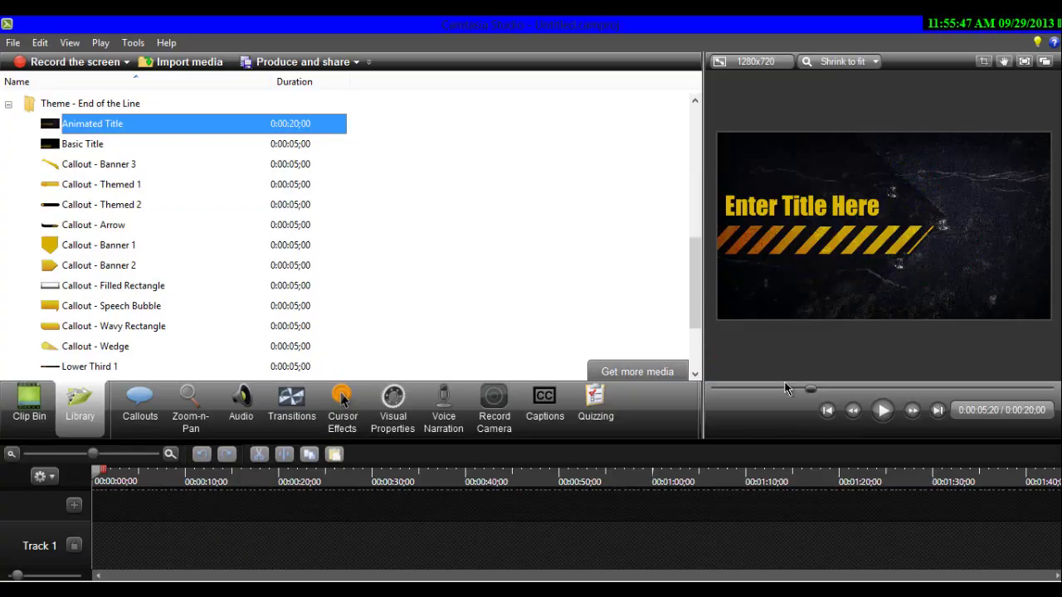
key(alt+Tab)
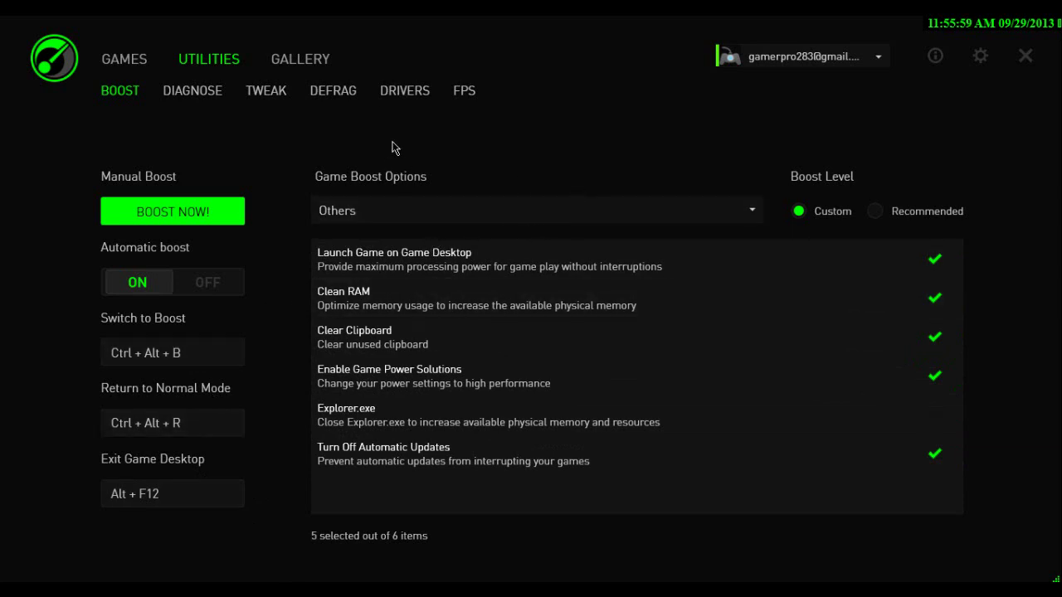
Open the Defrag utility and look through the games and folders available for defragmenting
click(317, 95)
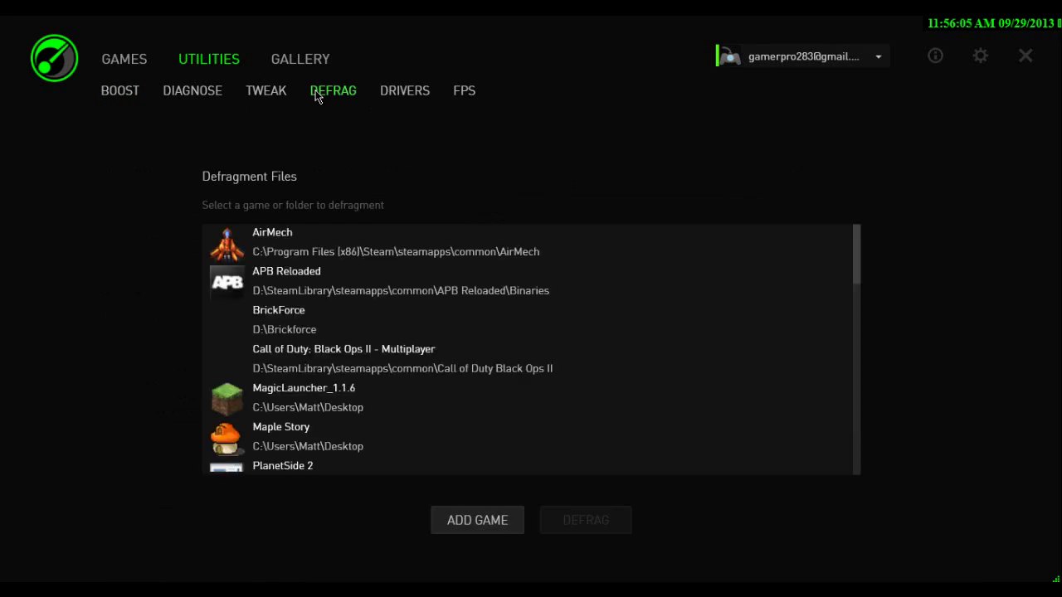
scroll(379, 287, down, 10)
scroll(379, 288, up, 10)
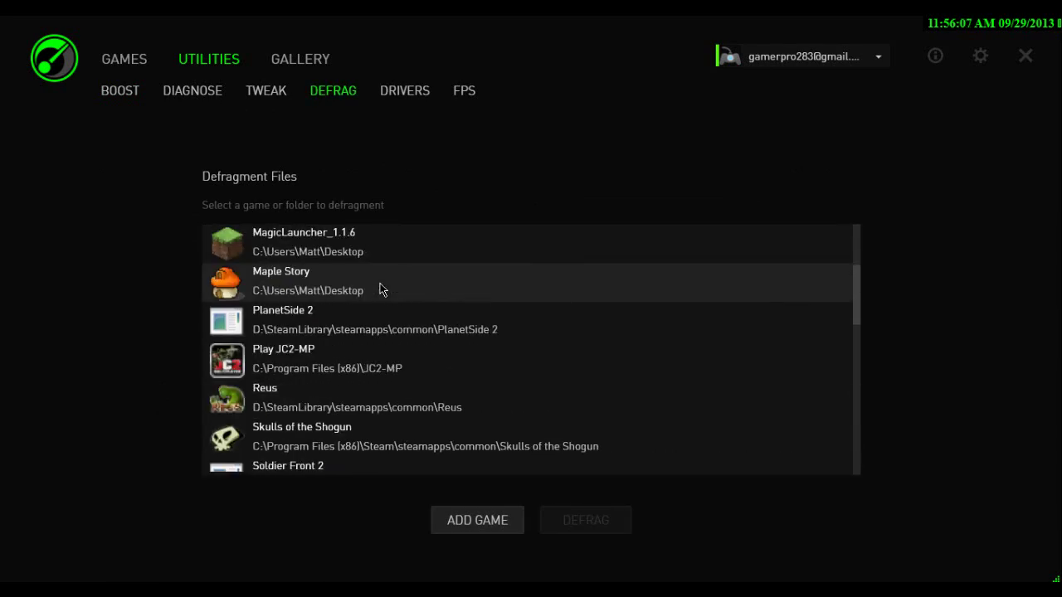
scroll(380, 287, down, 6)
scroll(379, 287, down, 3)
Open the FPS utility and turn the FPS display off and back on
click(459, 91)
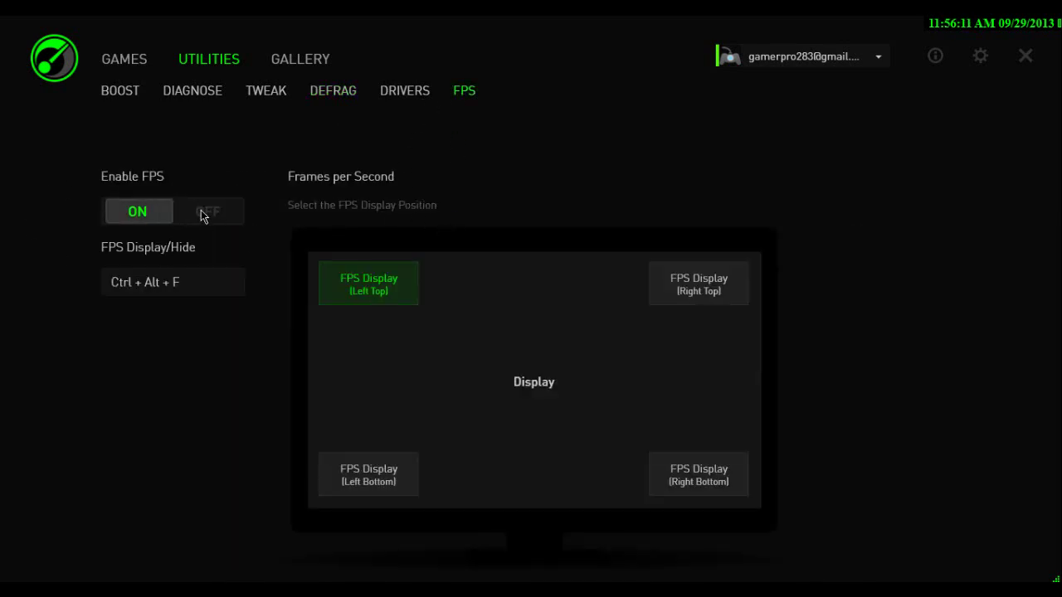
click(202, 214)
click(135, 218)
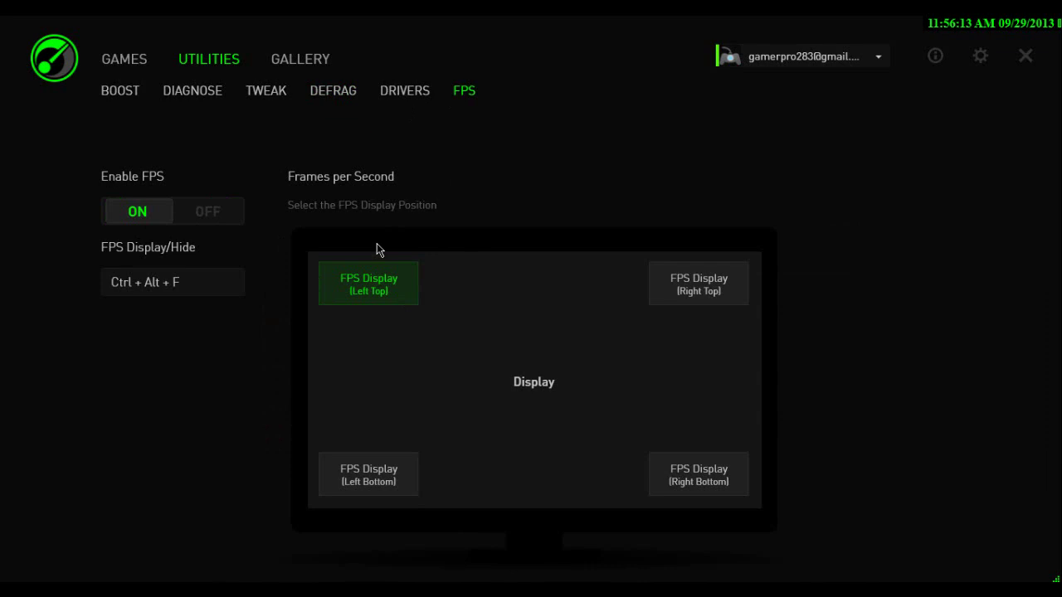
View the driver upgrade list and examine the full list of optimization items in the Tweak utility
click(408, 92)
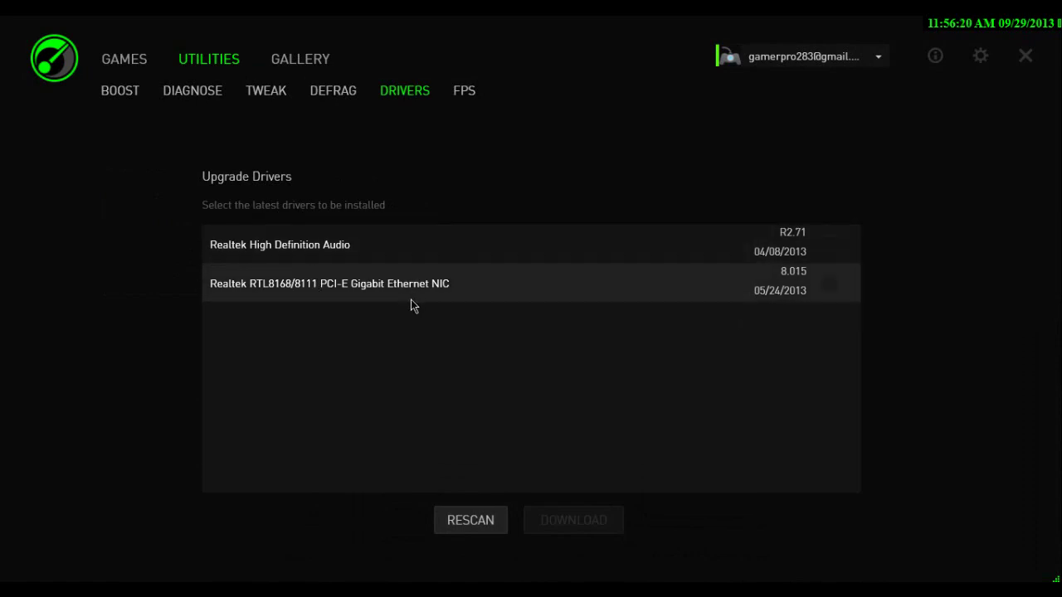
click(258, 94)
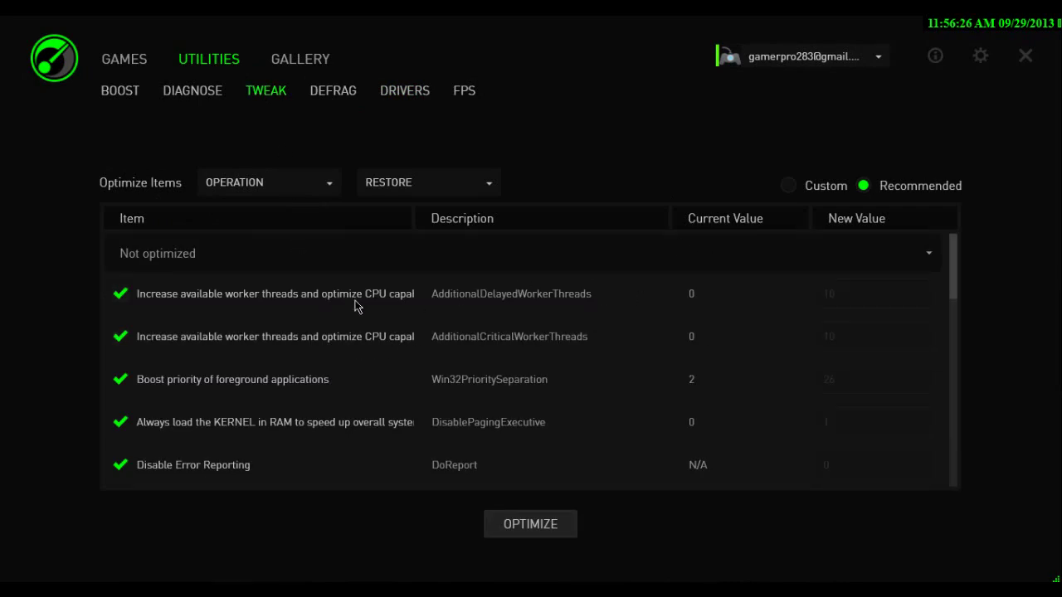
scroll(353, 304, down, 5)
scroll(347, 304, down, 3)
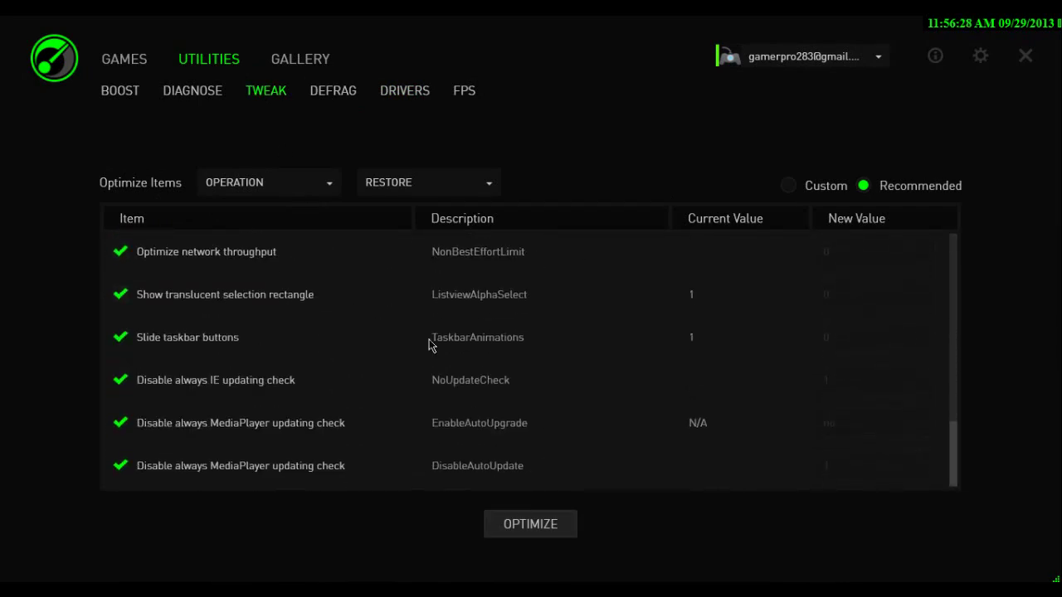
scroll(474, 342, up, 2)
scroll(477, 340, down, 2)
scroll(478, 338, up, 10)
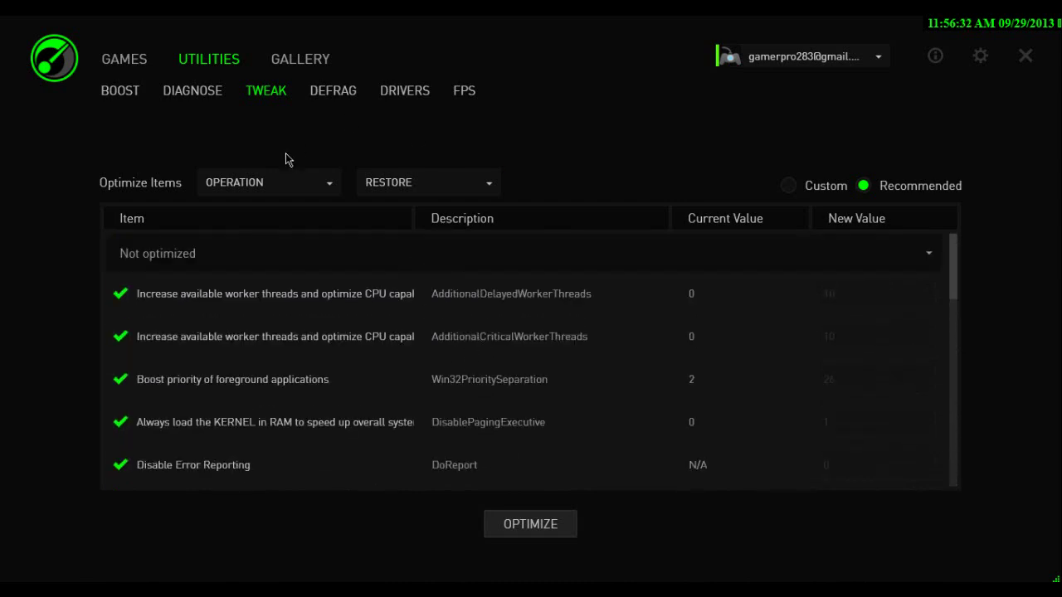
Look at the Diagnose utility's report page and the Gallery's screenshot settings
click(222, 90)
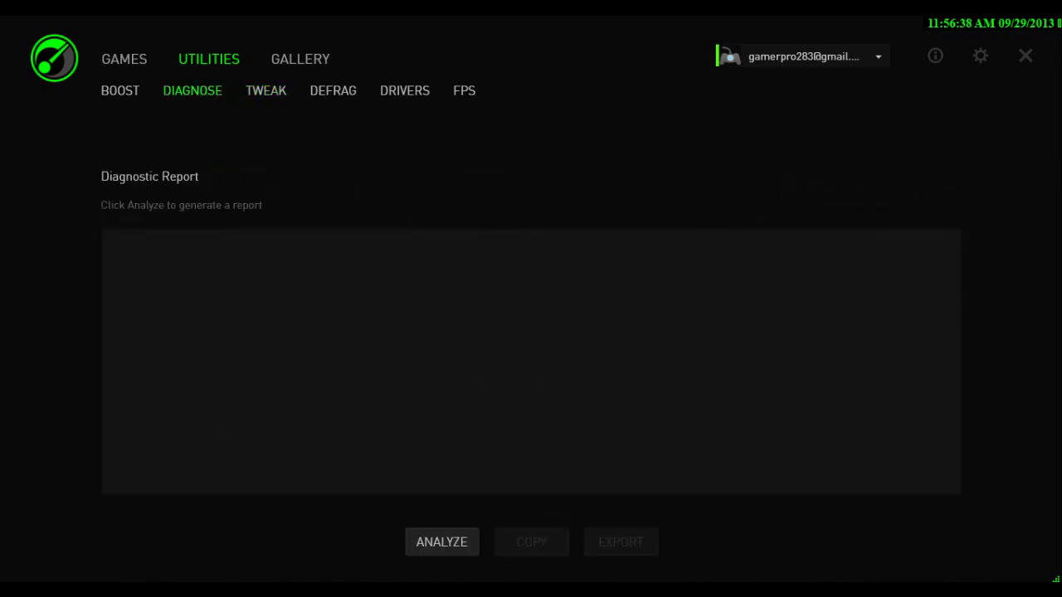
click(289, 59)
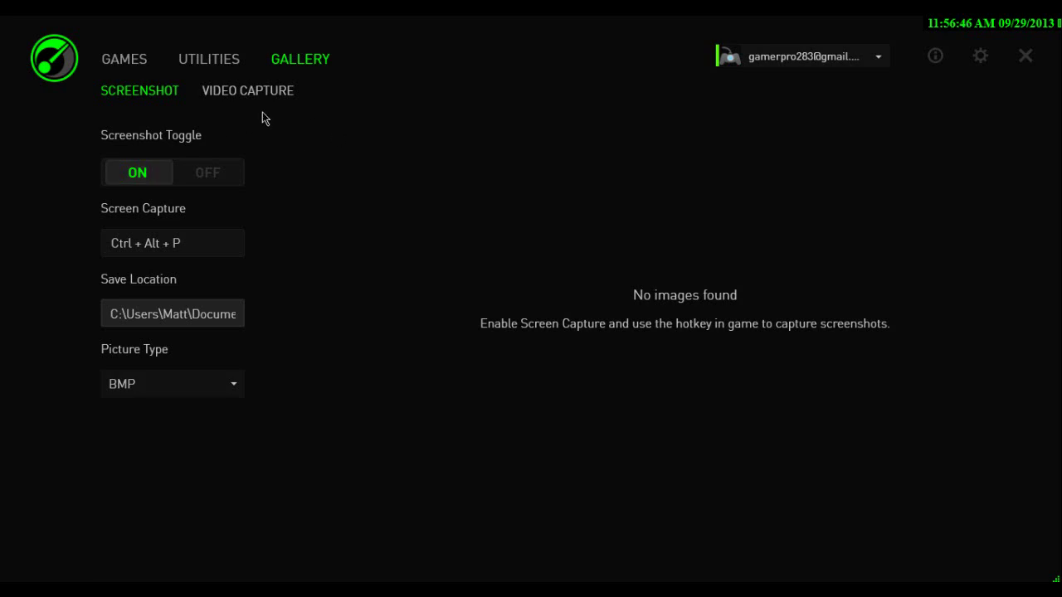
Examine the Gallery's video capture settings, including video resolution and quality, and return to the games library
click(211, 93)
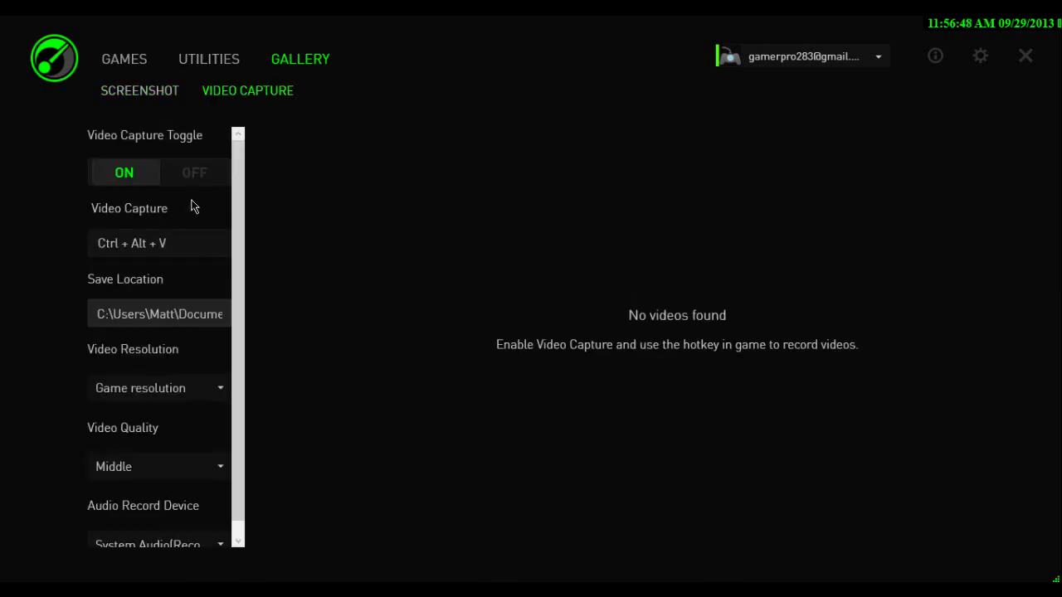
scroll(244, 324, down, 1)
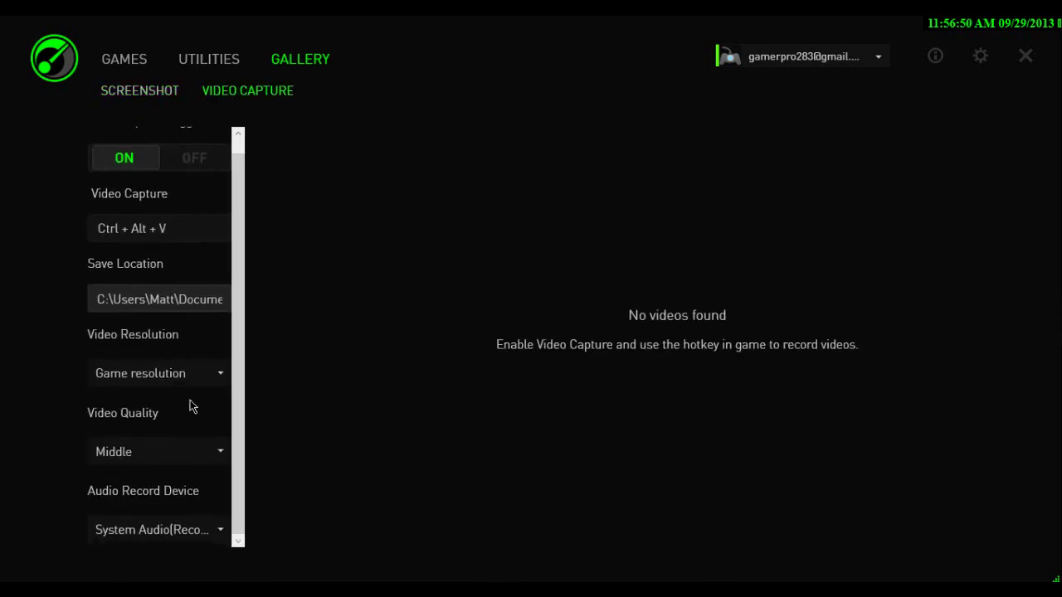
click(203, 380)
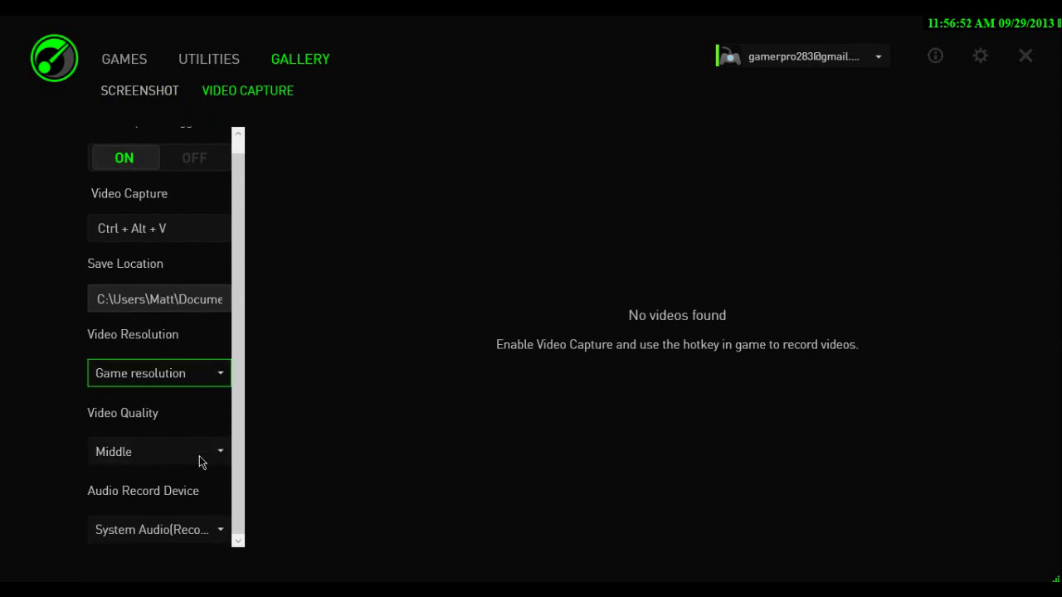
click(203, 452)
click(208, 449)
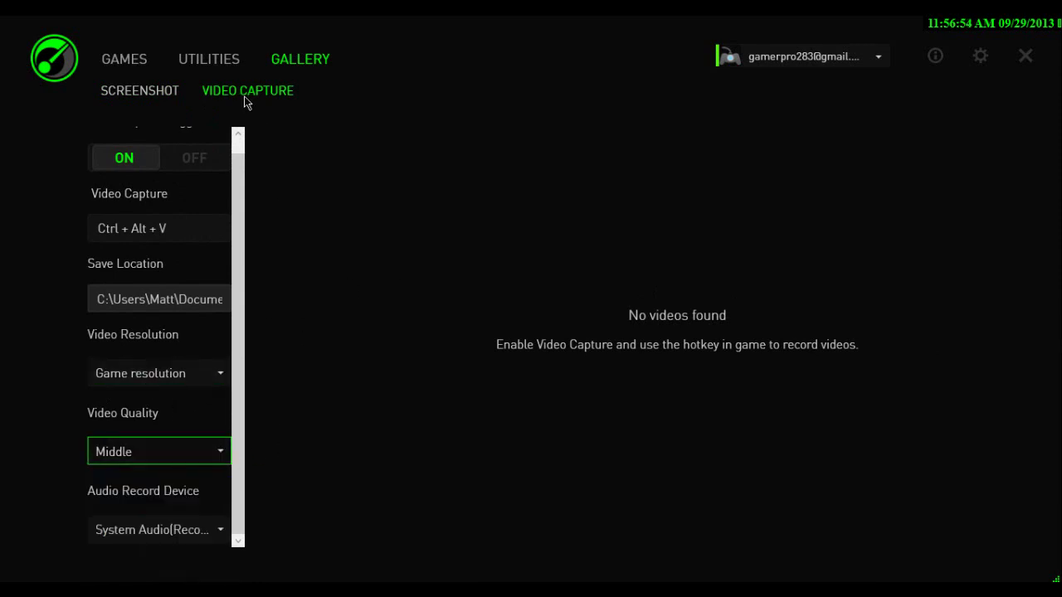
click(124, 66)
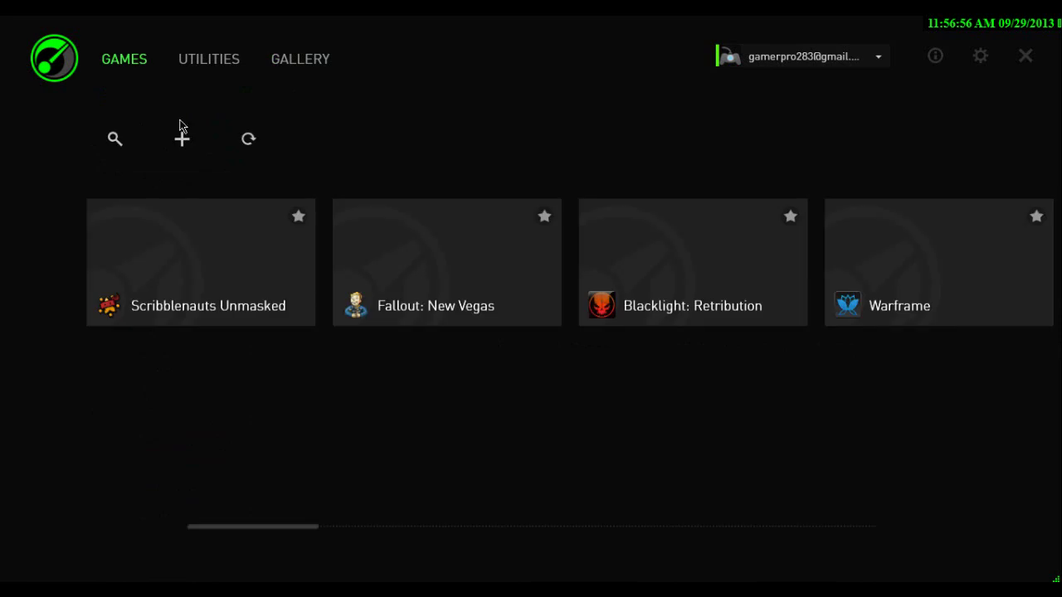
Look through the games library and view the detail cards of Skulls of the Shogun, PlanetSide 2 and Just Cause 2
scroll(434, 313, down, 5)
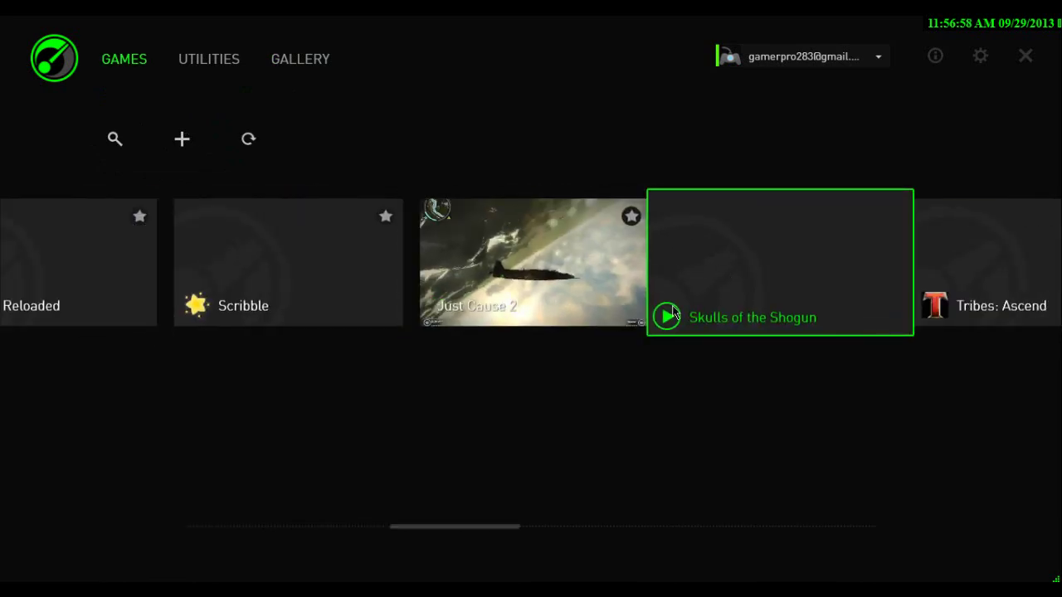
click(694, 267)
click(70, 129)
scroll(337, 304, up, 5)
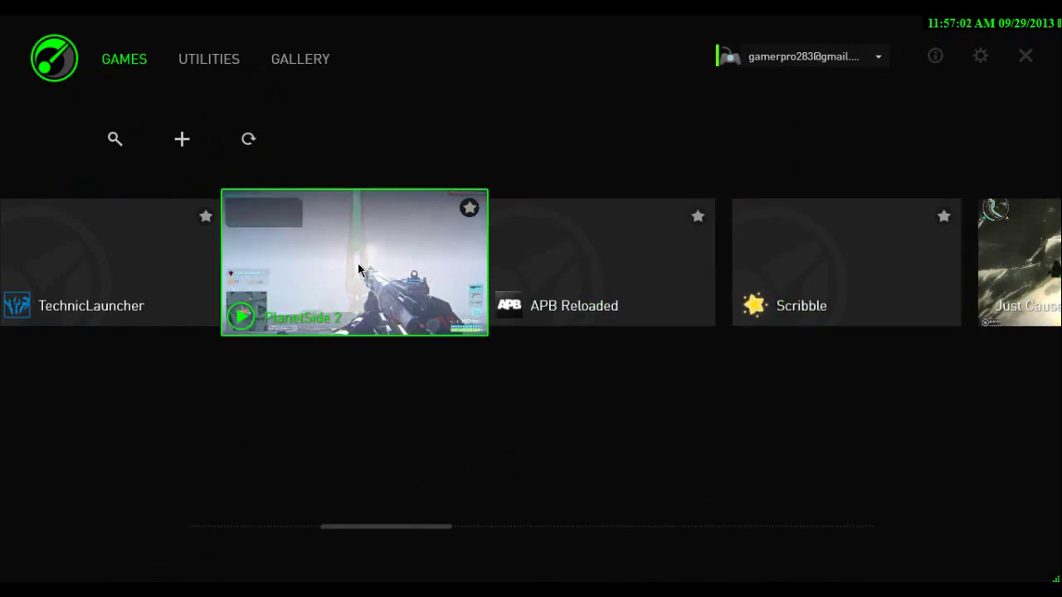
click(358, 269)
click(293, 178)
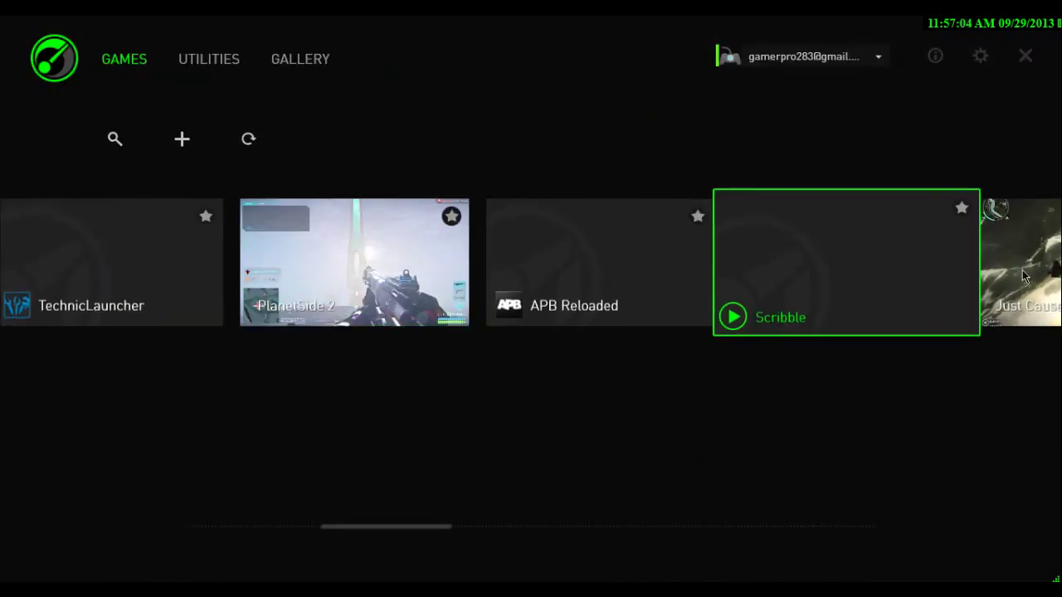
click(1026, 278)
click(36, 46)
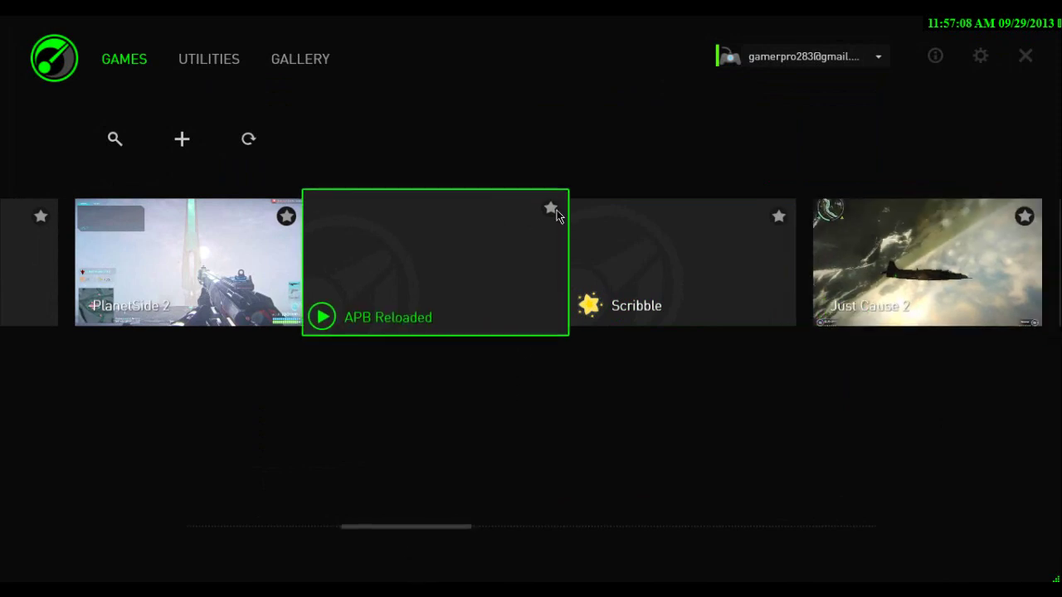
View APB Reloaded's details and its game editing form, leave without changes and look through the games library again
click(531, 274)
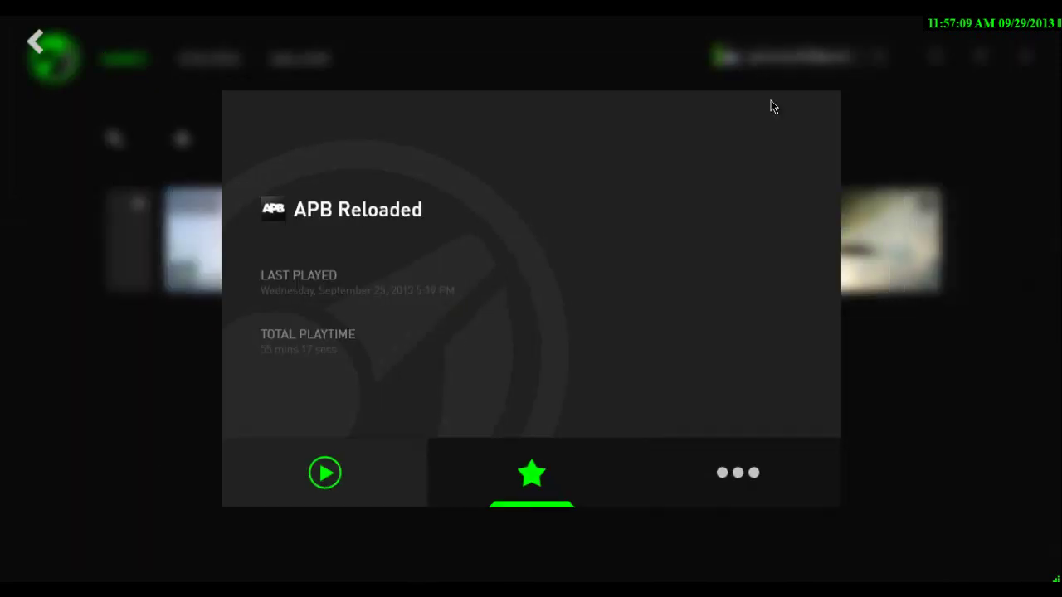
click(709, 493)
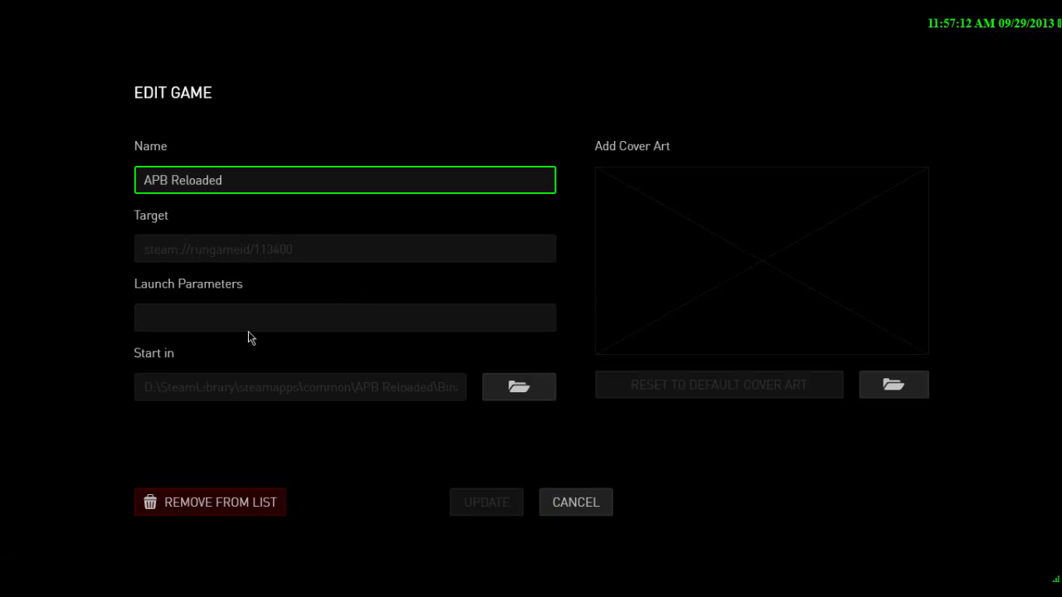
click(593, 502)
click(32, 64)
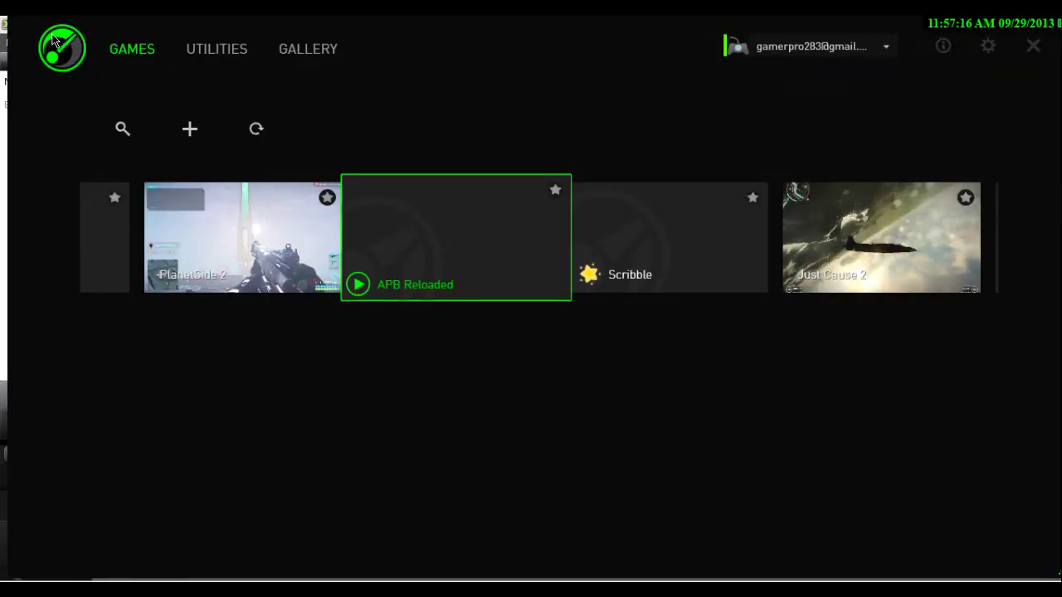
scroll(396, 256, up, 5)
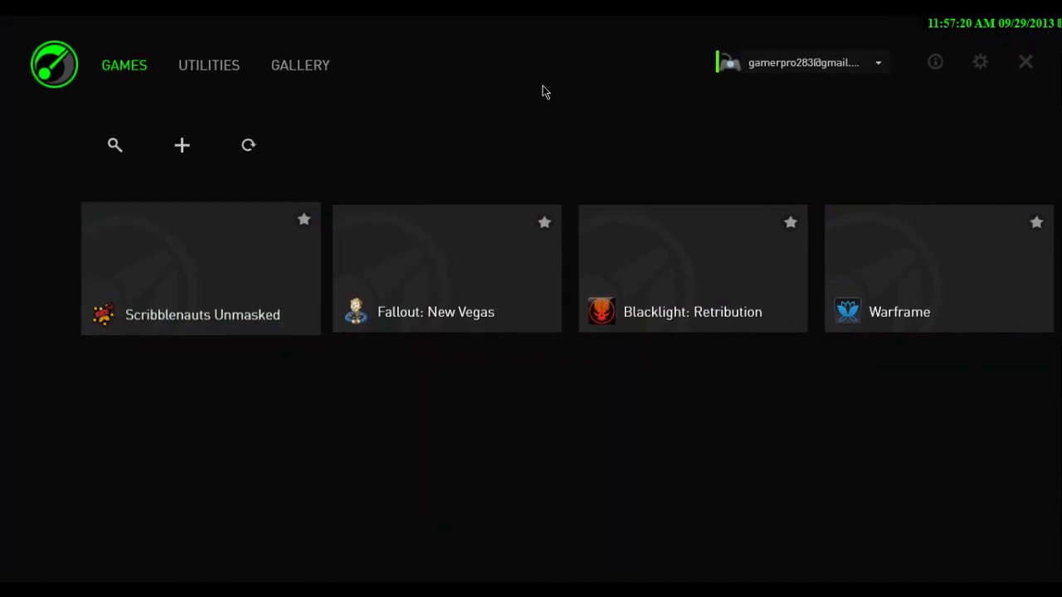
scroll(386, 301, down, 5)
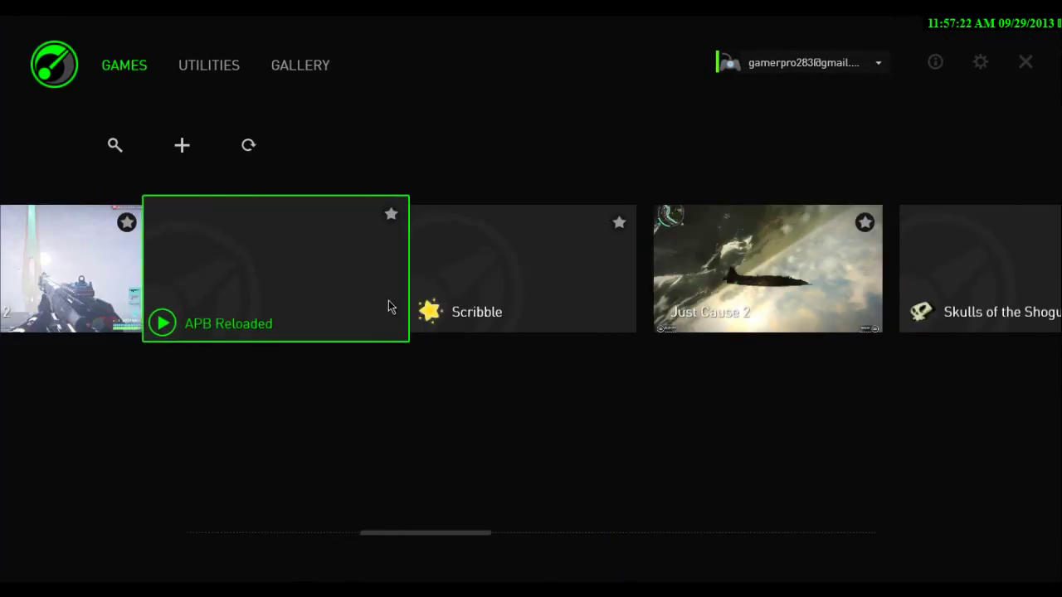
scroll(388, 306, up, 5)
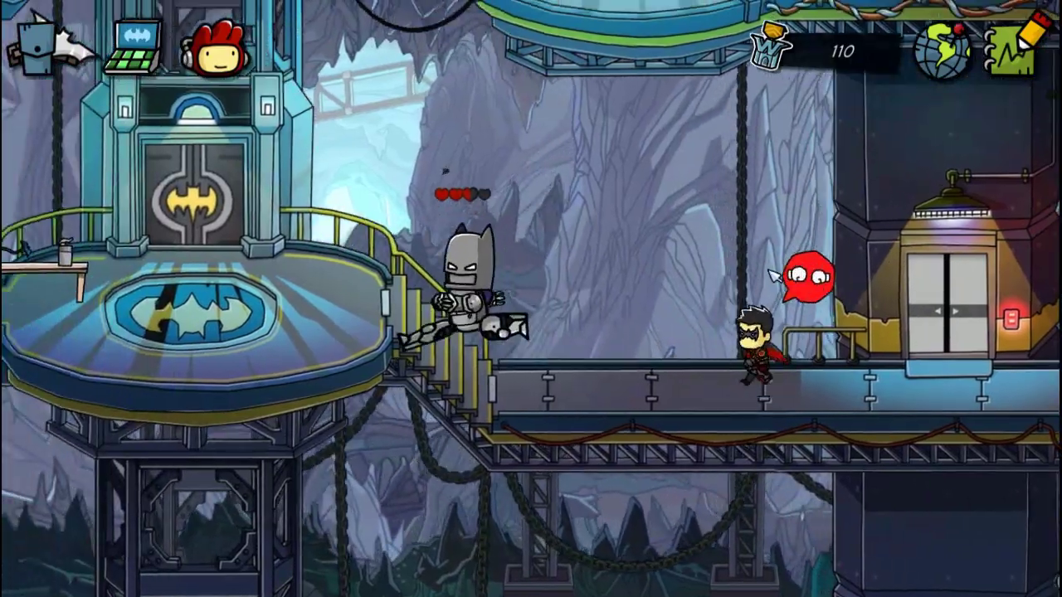
key(a)
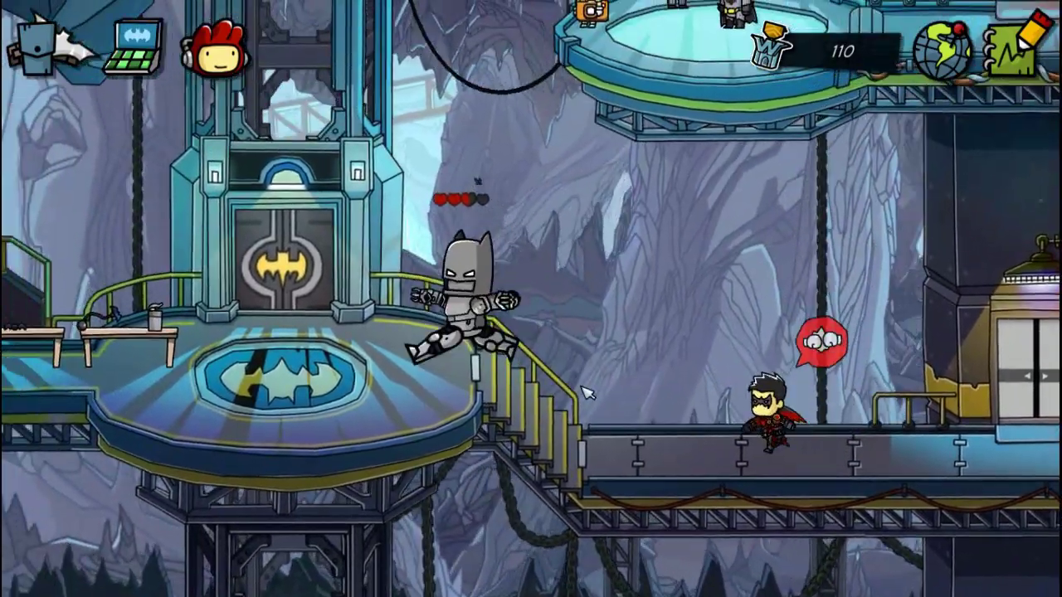
key(d)
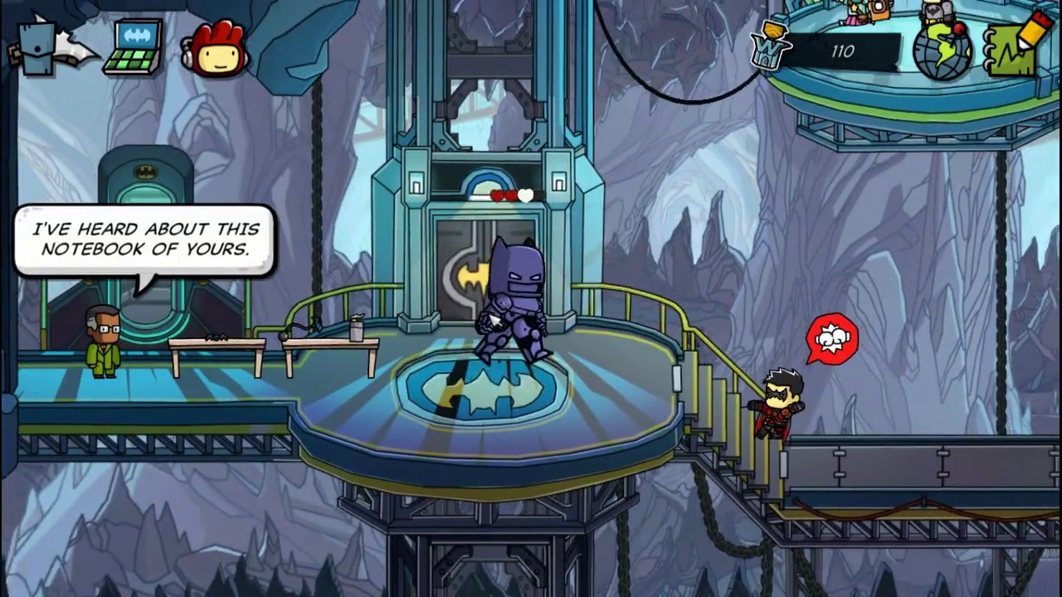
key(space)
drag(494, 320, 489, 322)
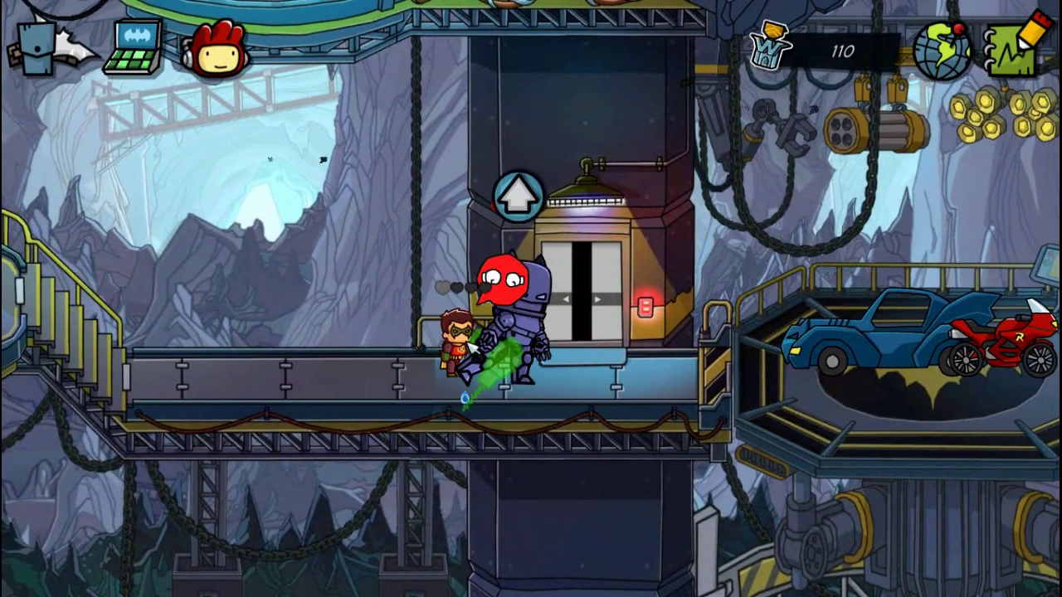
key(d)
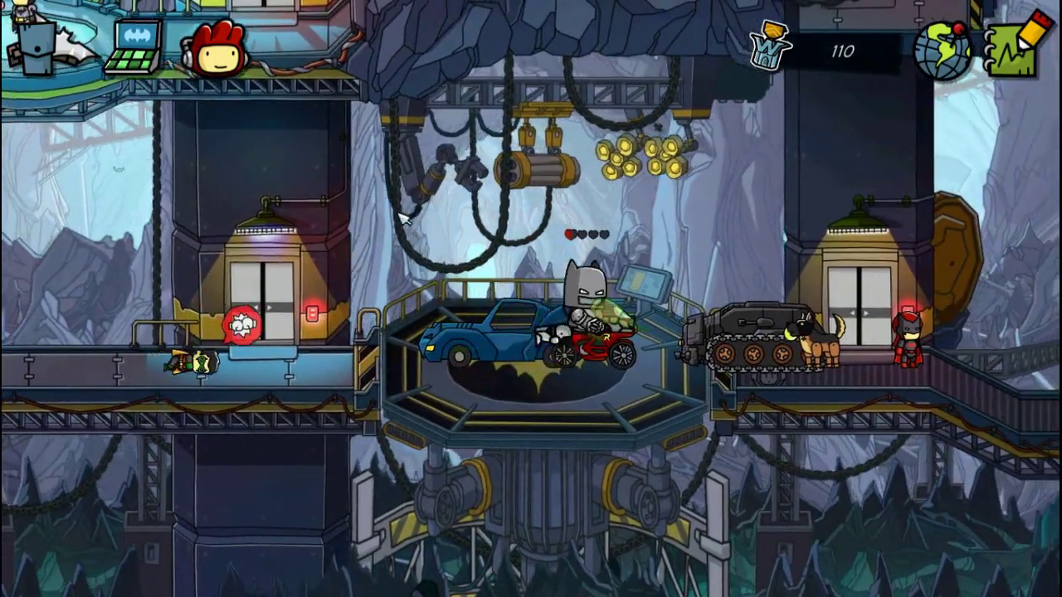
key(d)
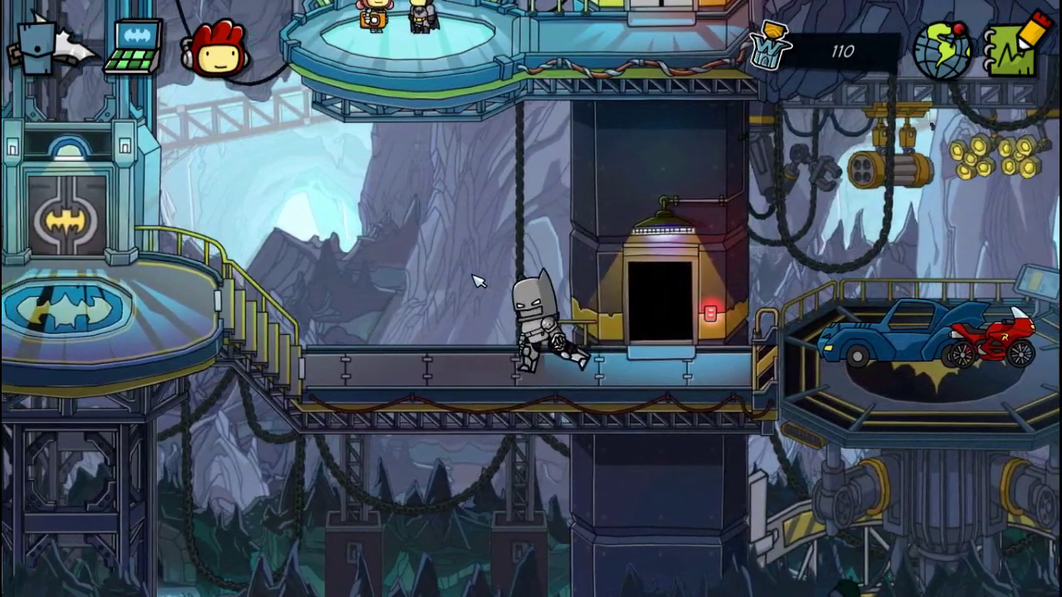
key(d)
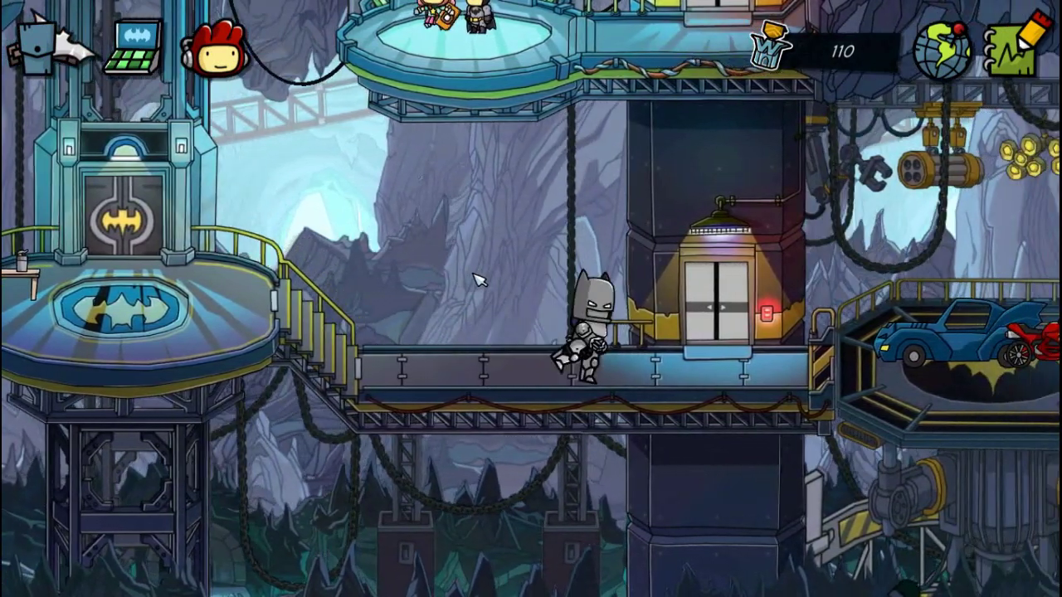
key(d)
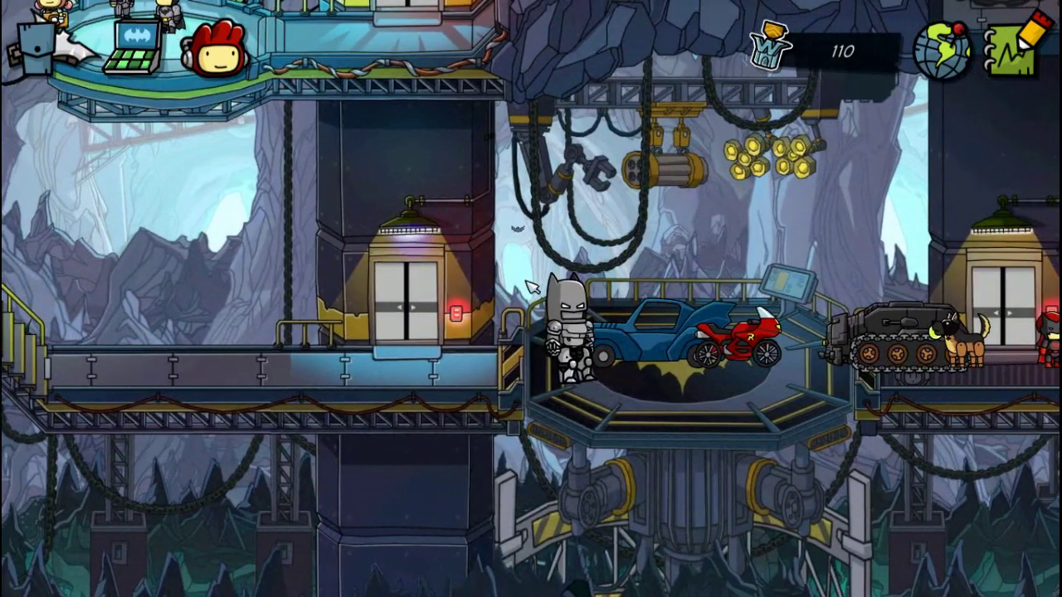
key(a)
key(d)
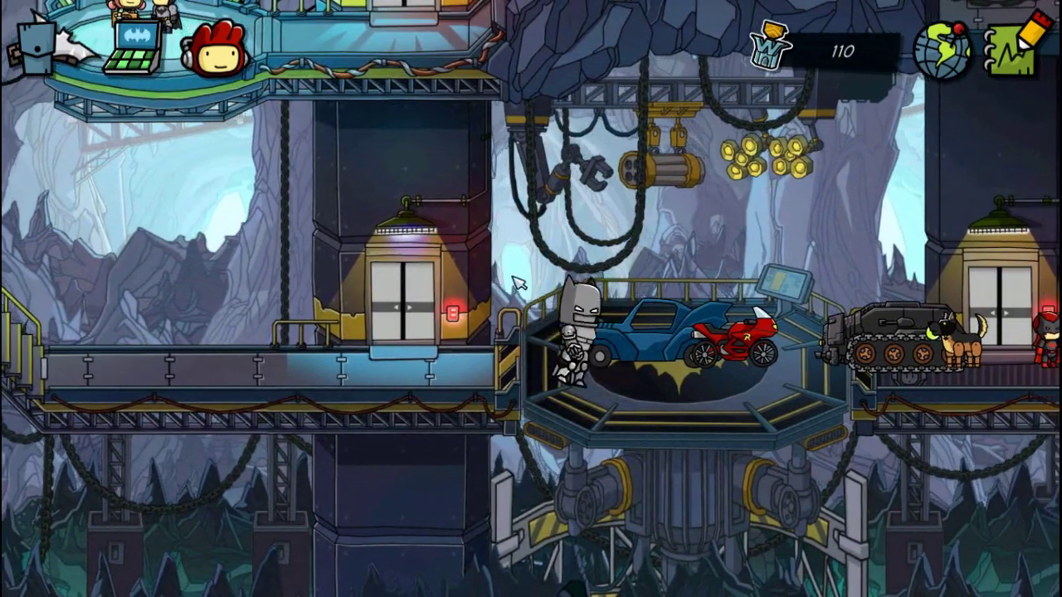
key(a)
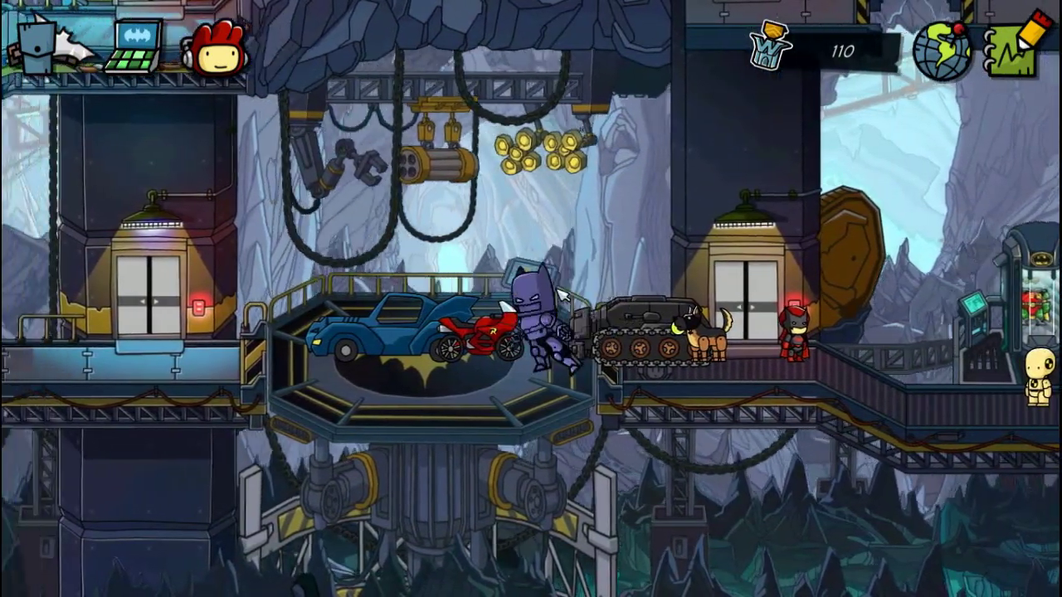
key(d)
key(a)
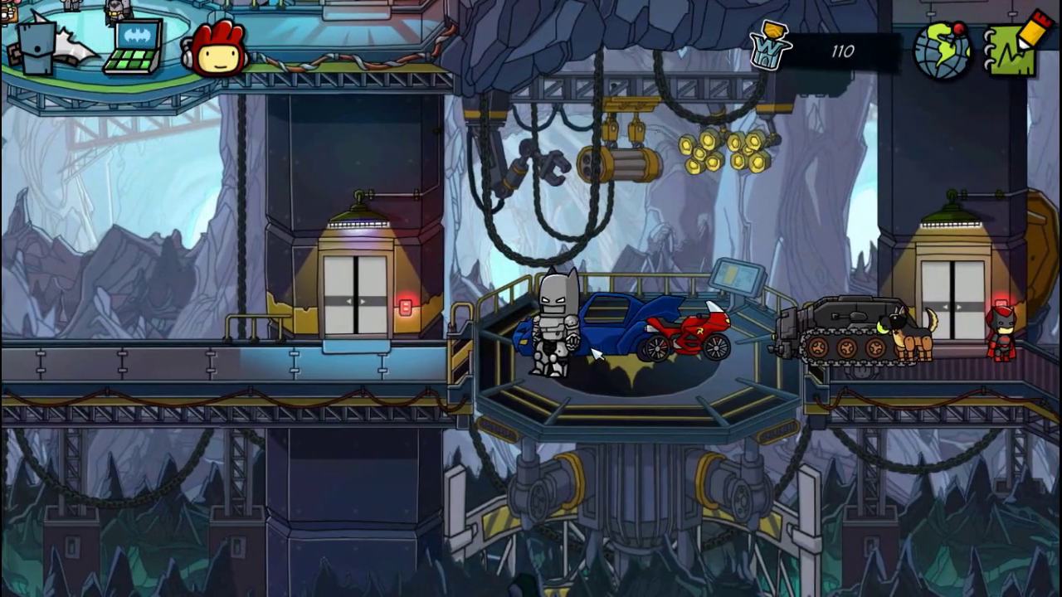
key(d)
key(a)
key(d)
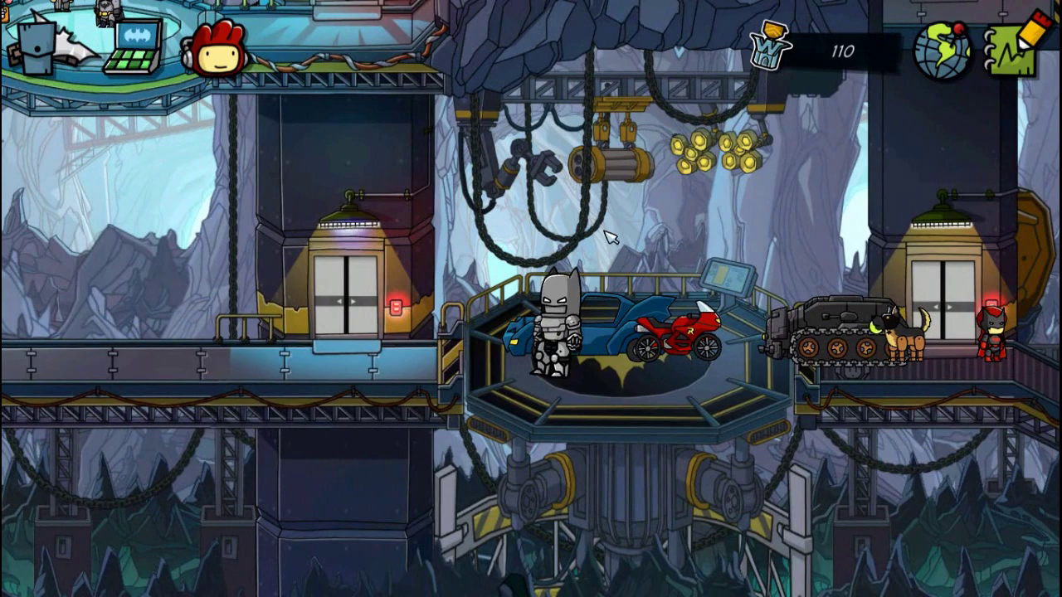
key(a)
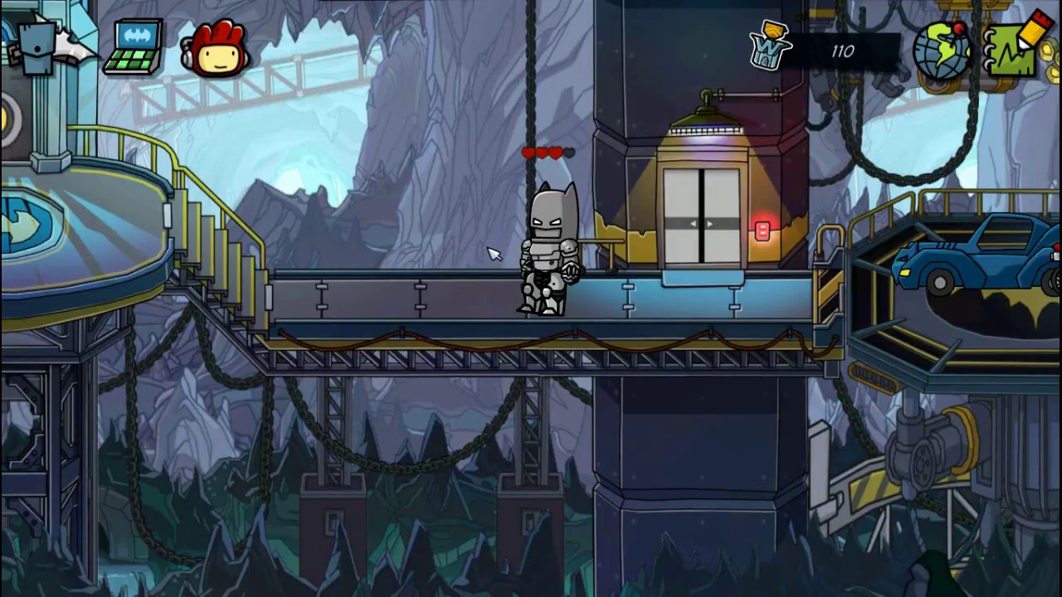
key(d)
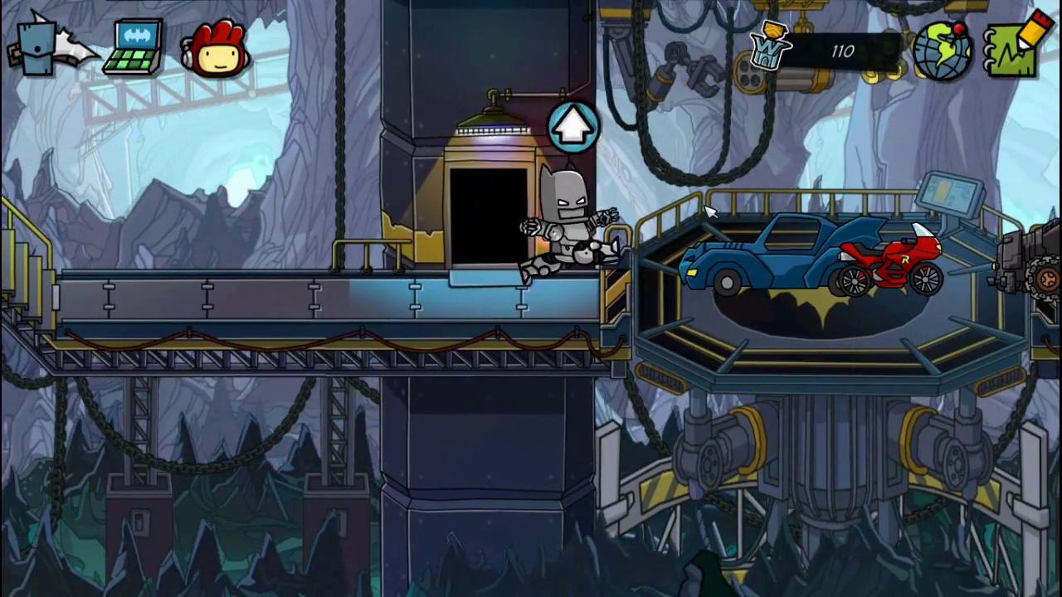
key(space)
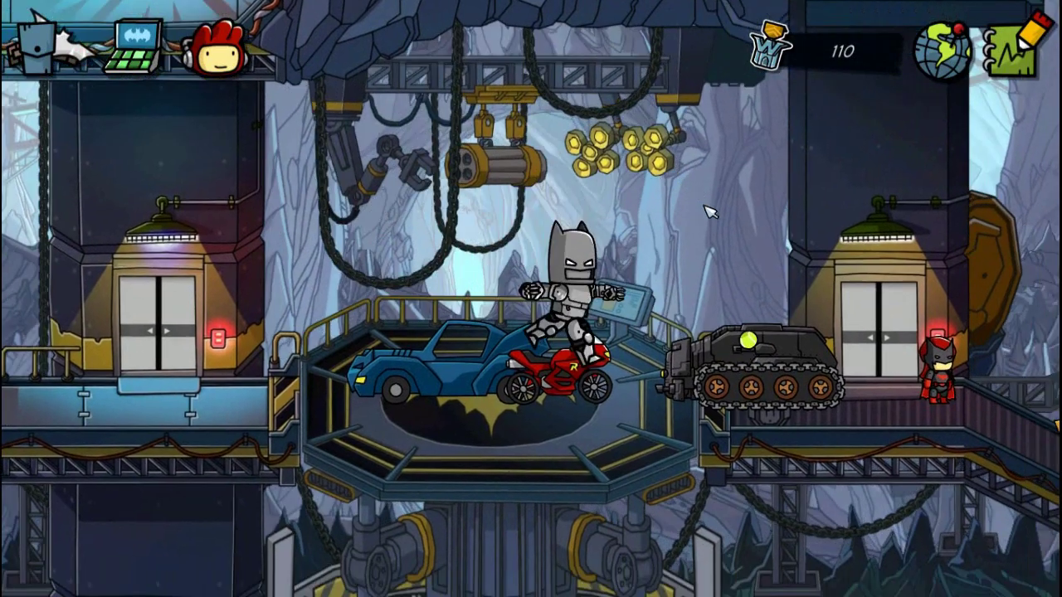
key(a)
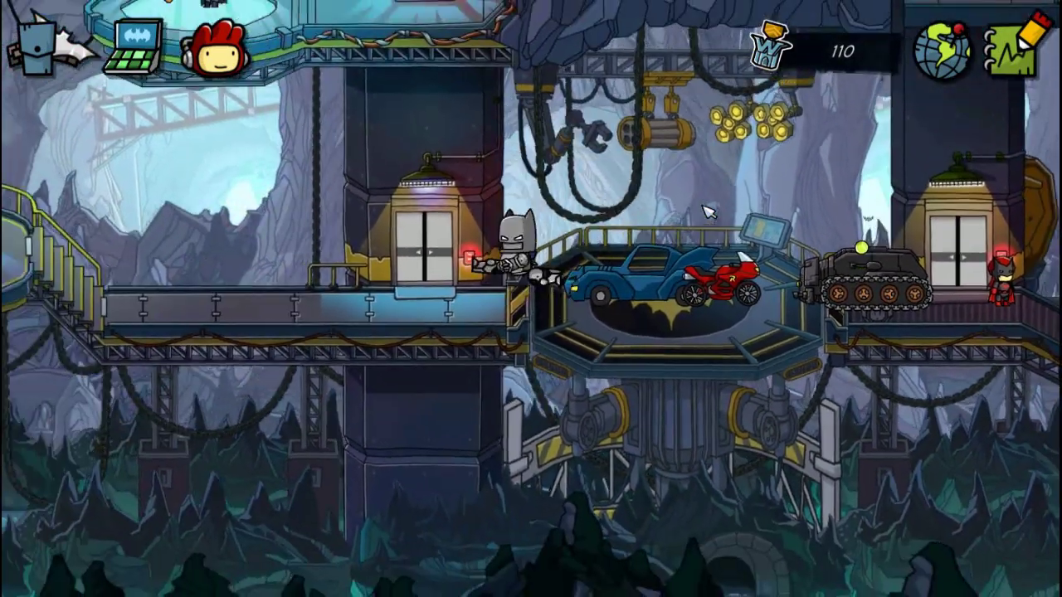
key(space)
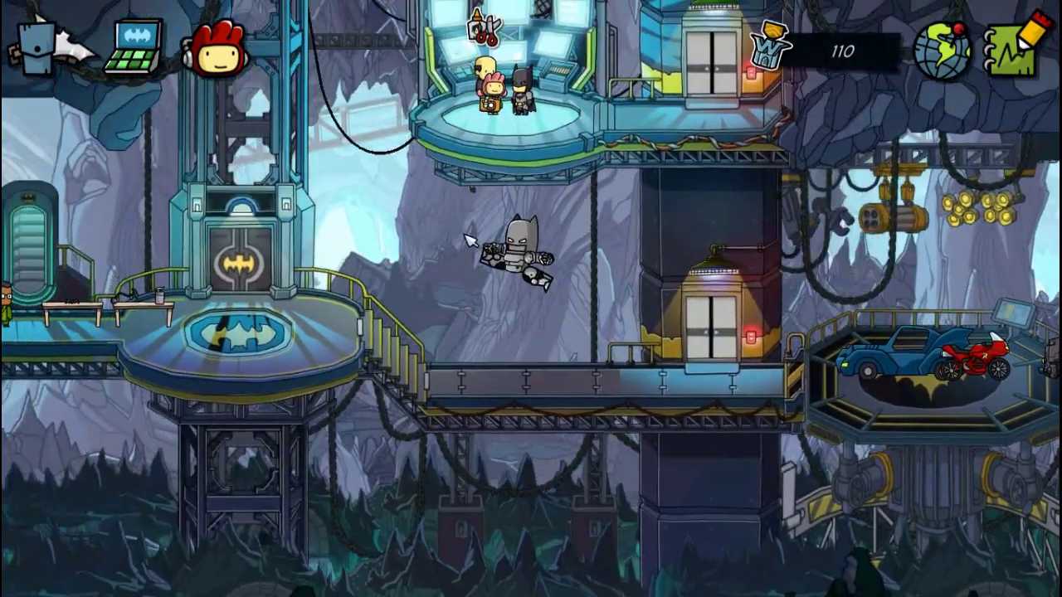
key(a)
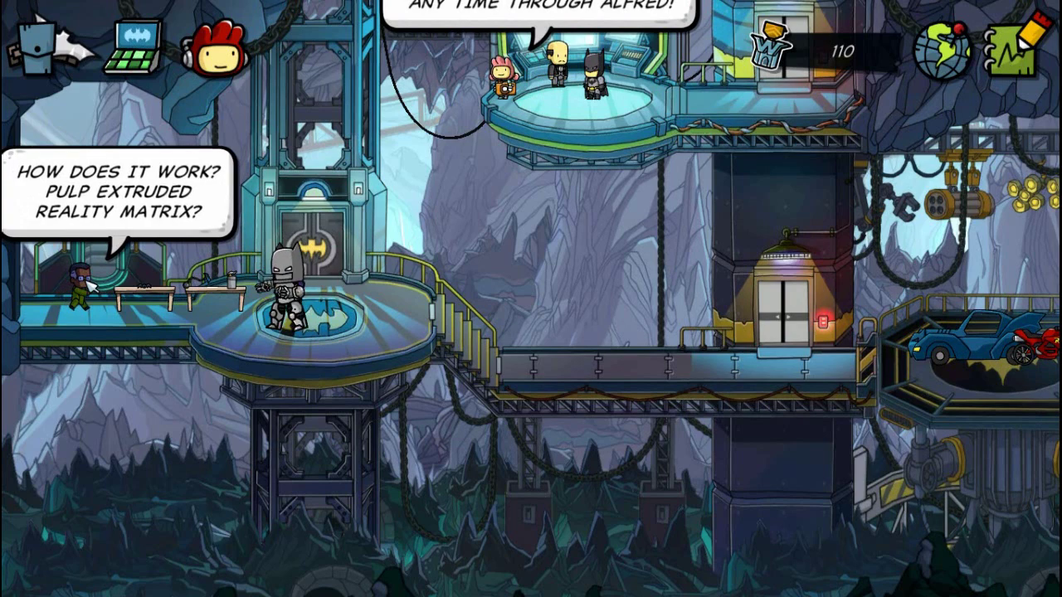
click(166, 299)
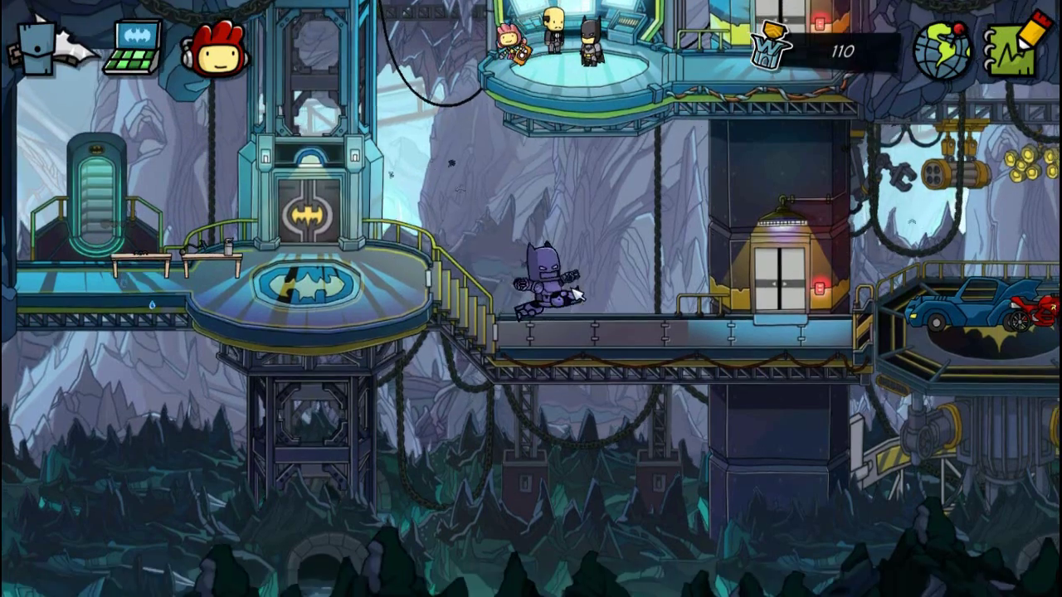
key(d)
key(space)
key(space)
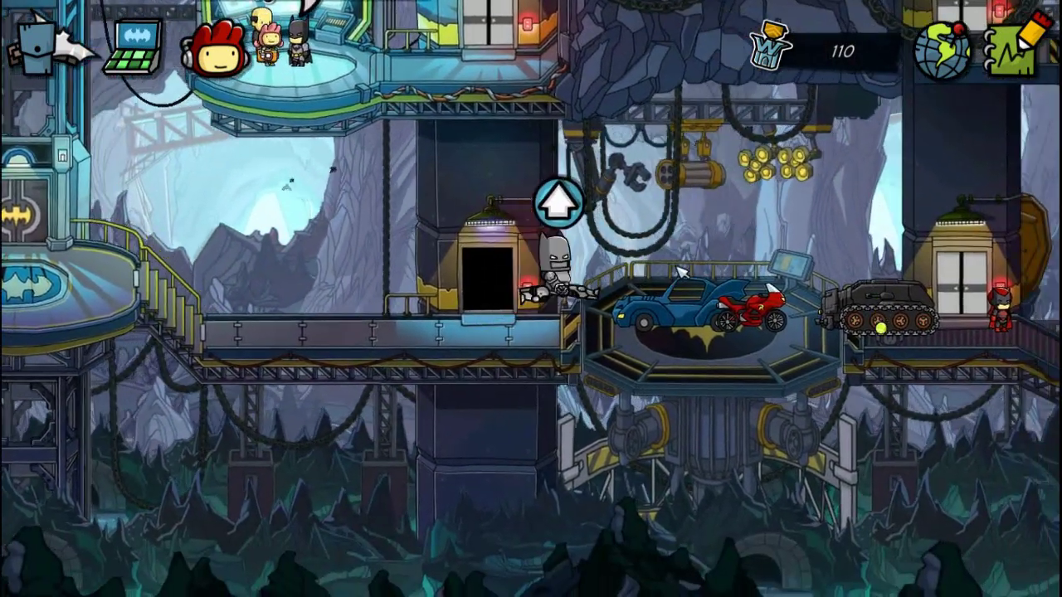
key(d)
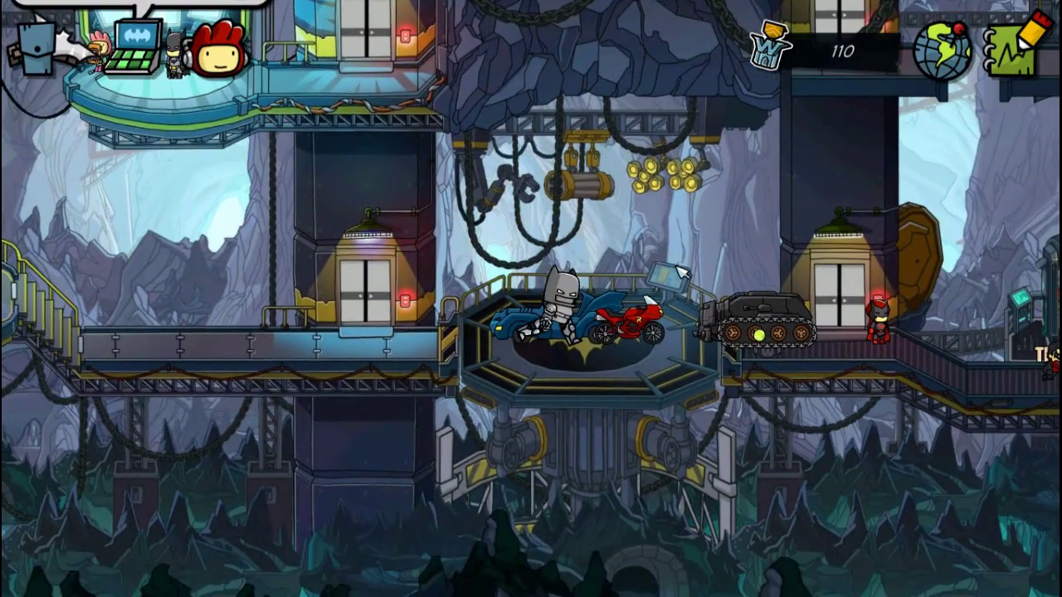
key(a)
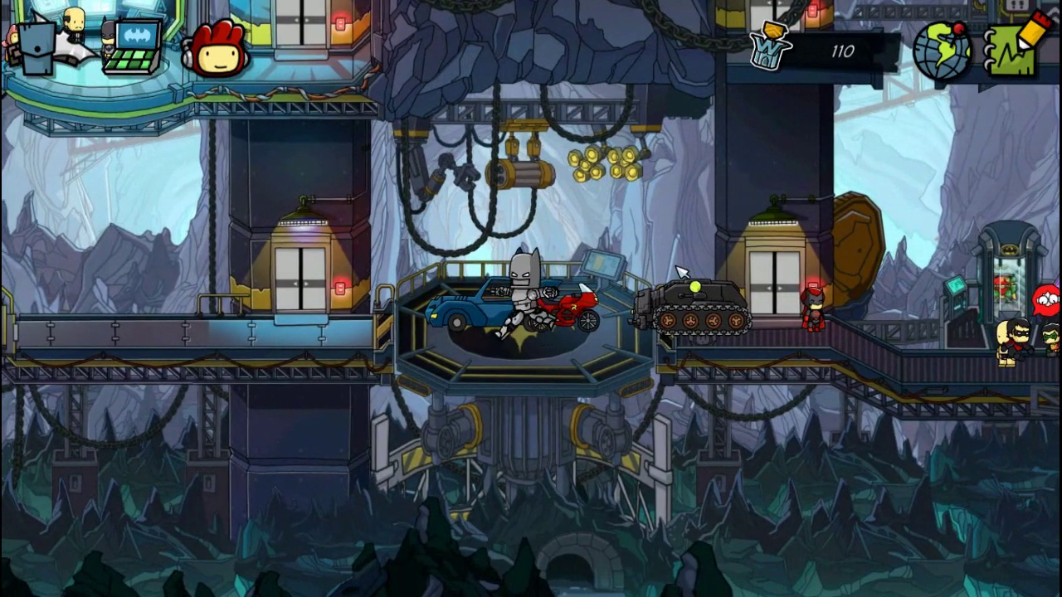
key(space)
key(a)
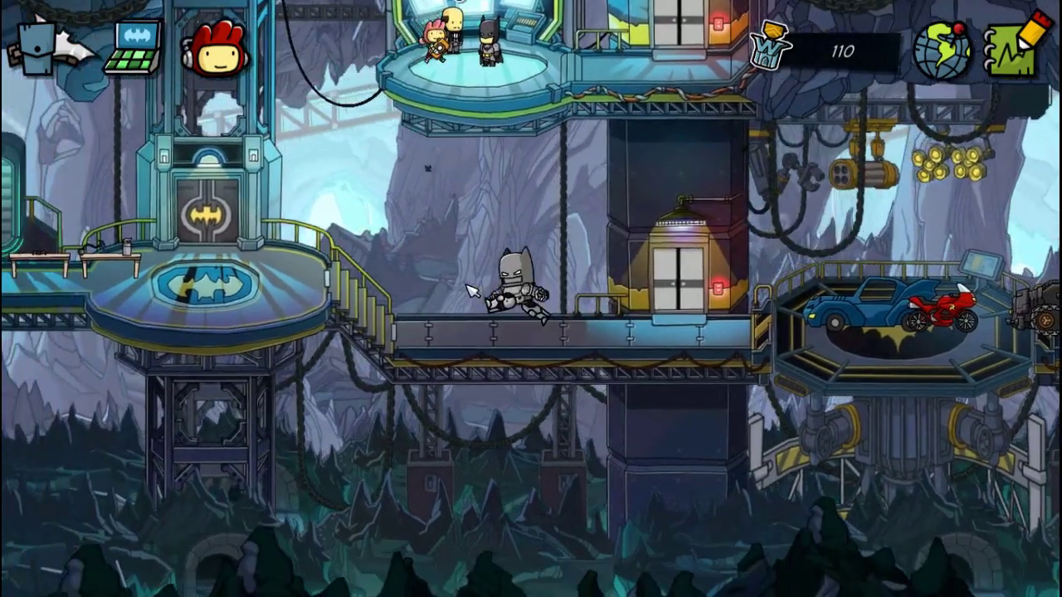
key(a)
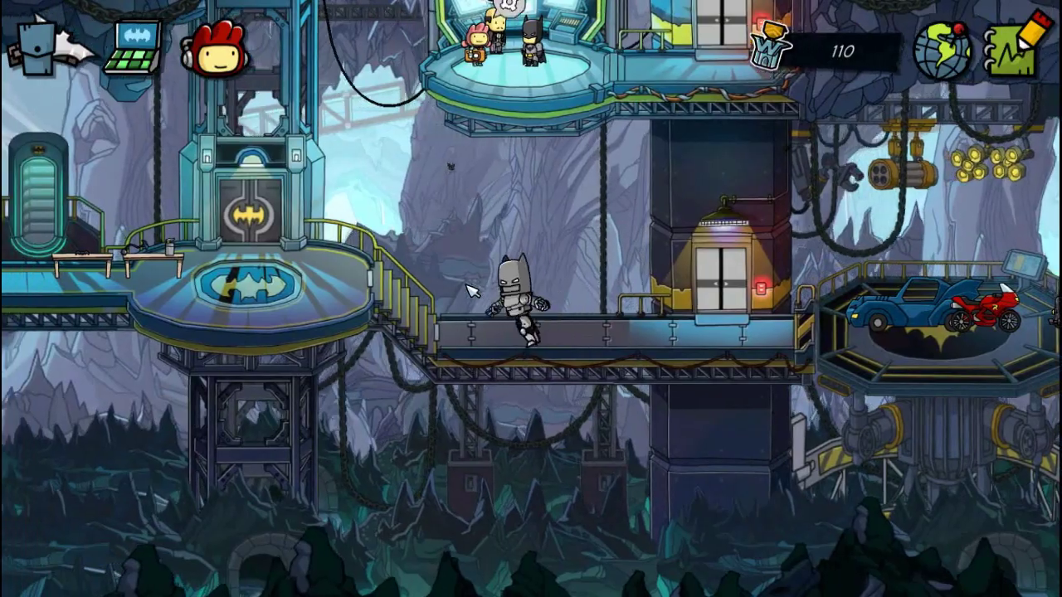
key(space)
key(space)
key(a)
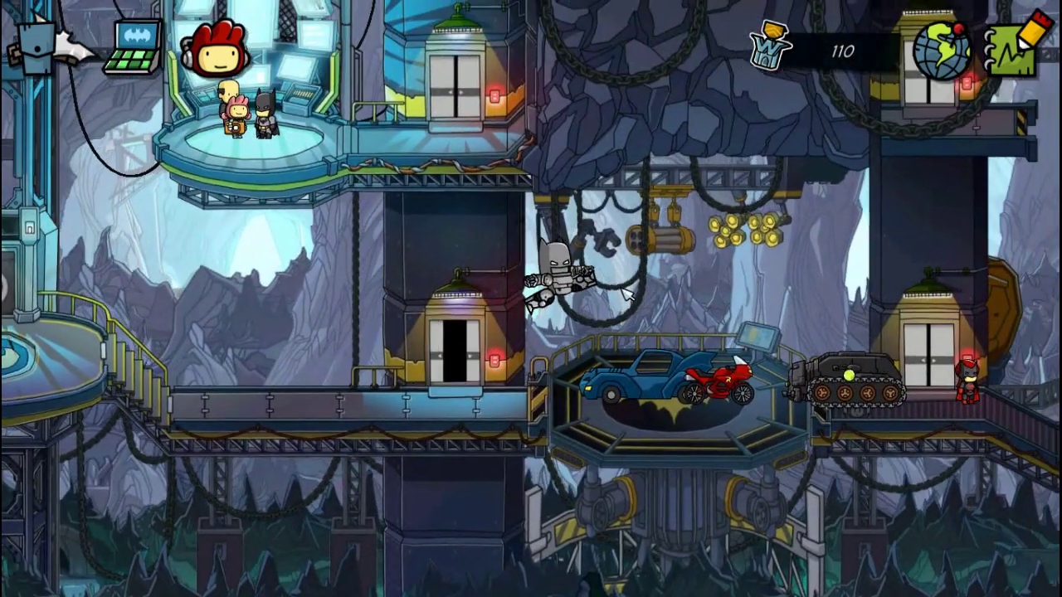
key(d)
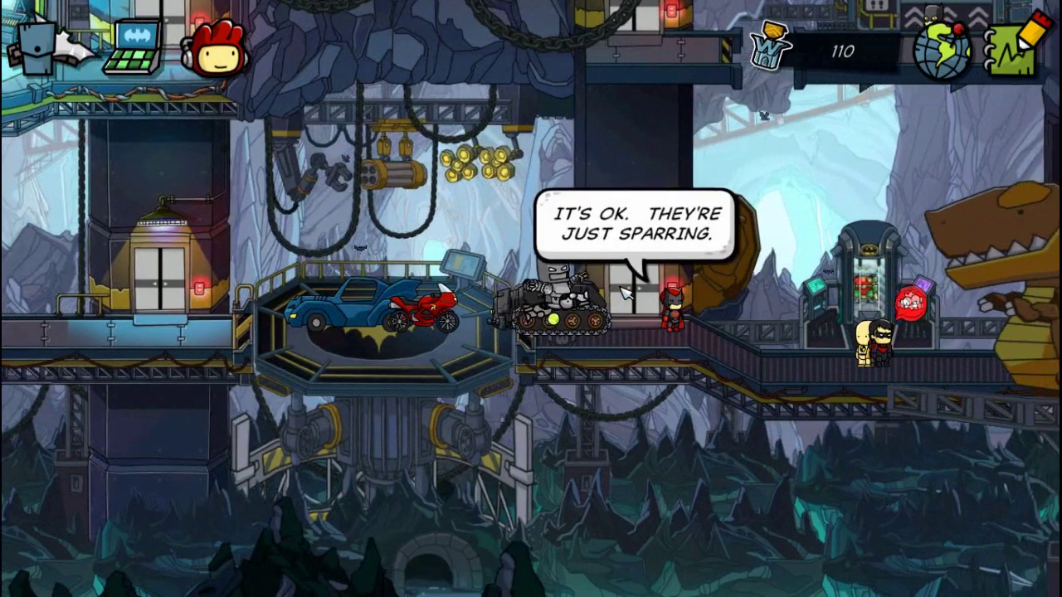
key(d)
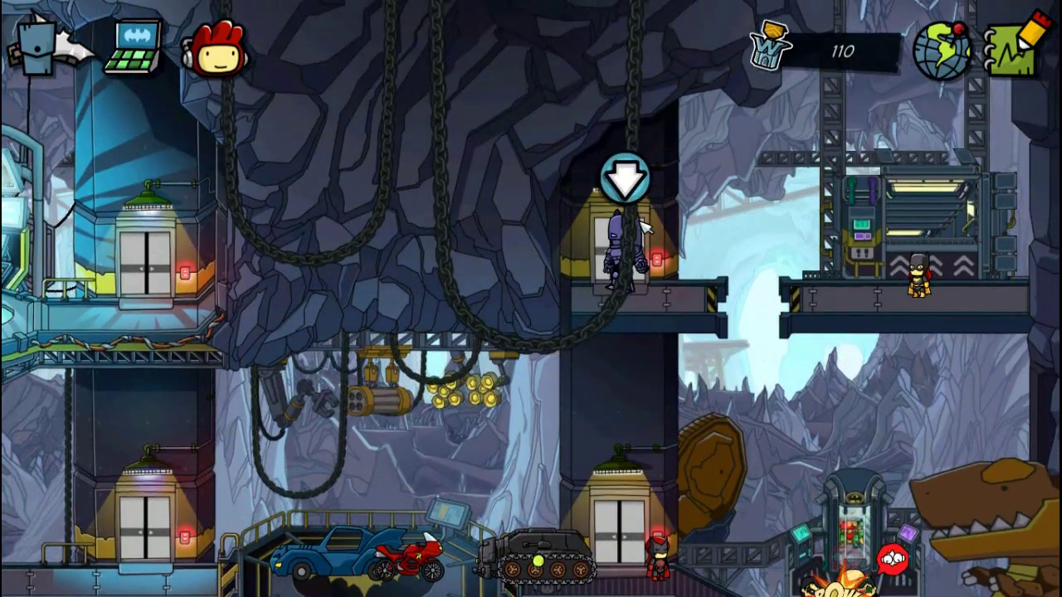
key(d)
key(space)
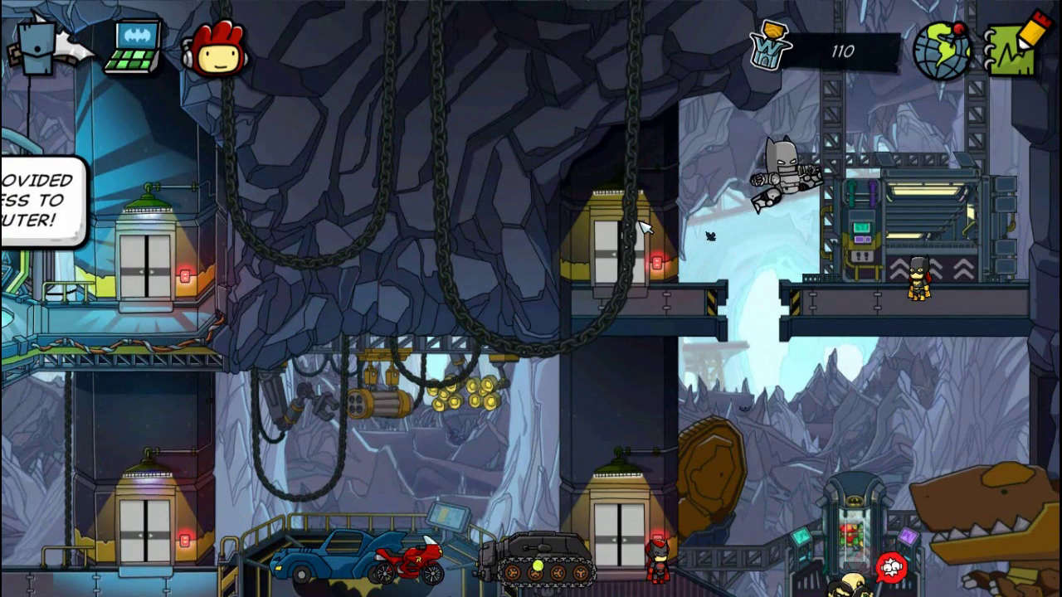
key(a)
key(space)
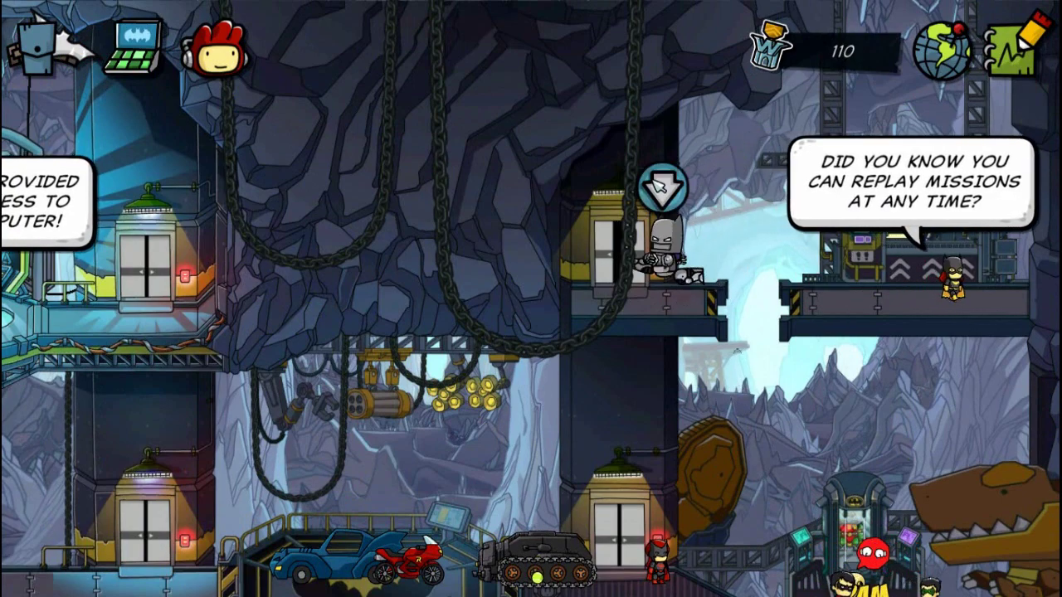
click(653, 190)
key(a)
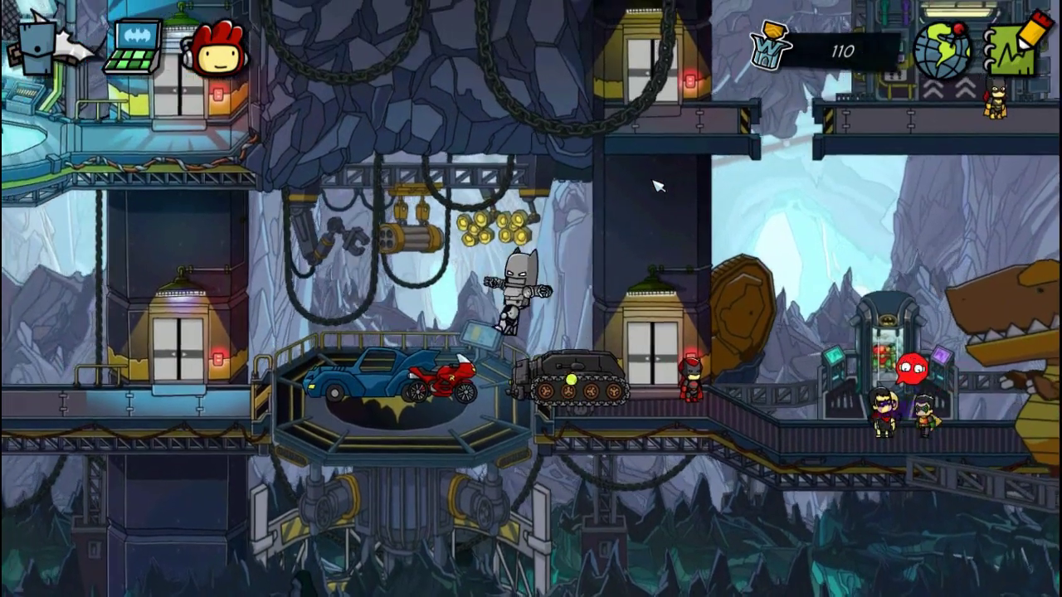
key(a)
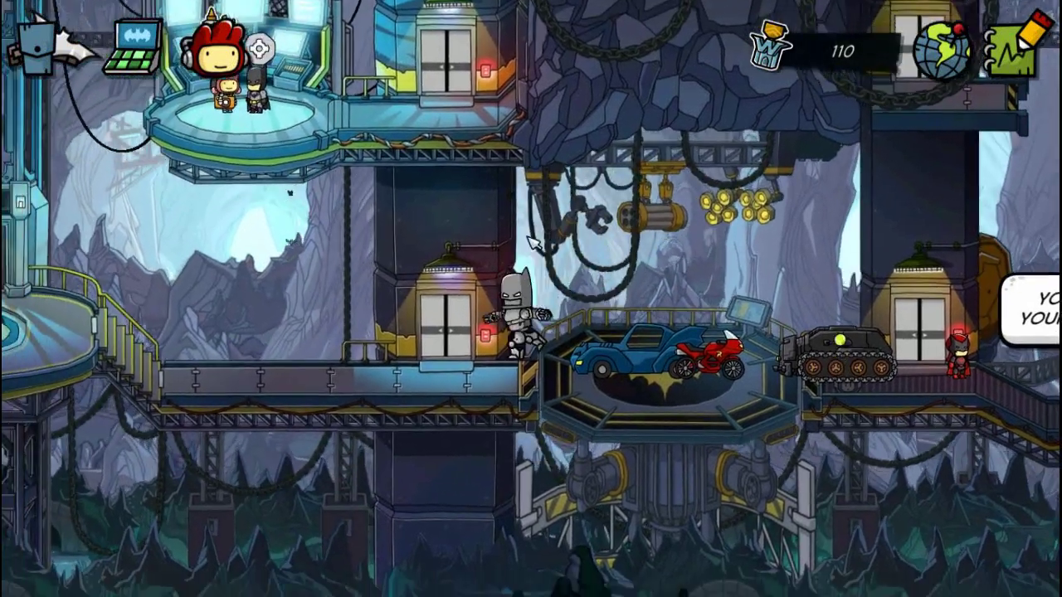